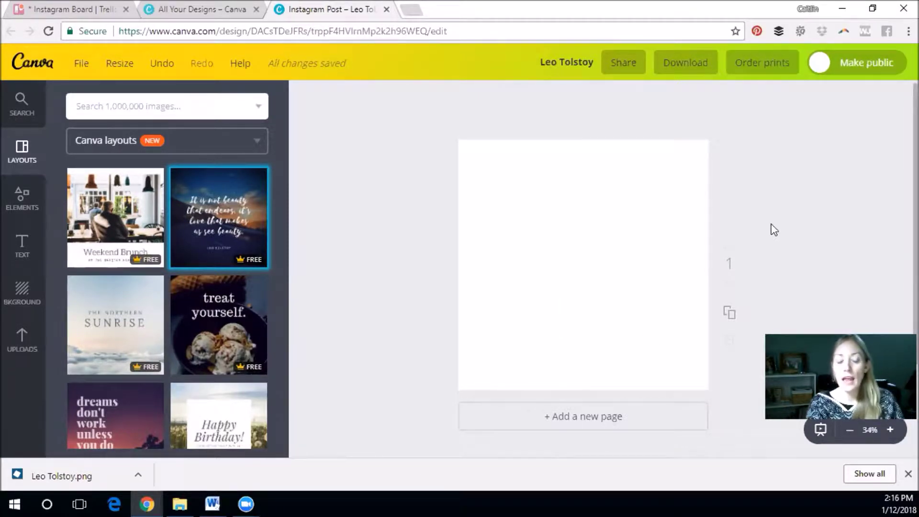
Apply the free "It is not beauty that endears" quote layout to the blank Instagram post and check that its quote text is editable.
{"action": "left_click", "coordinate": [243, 203]}
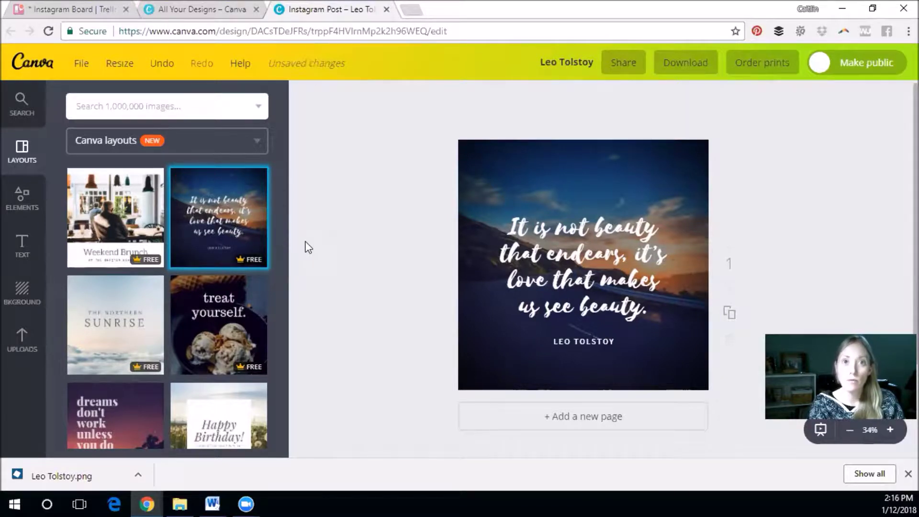
{"action": "scroll", "coordinate": [754, 232], "scroll_direction": "down", "scroll_amount": 2}
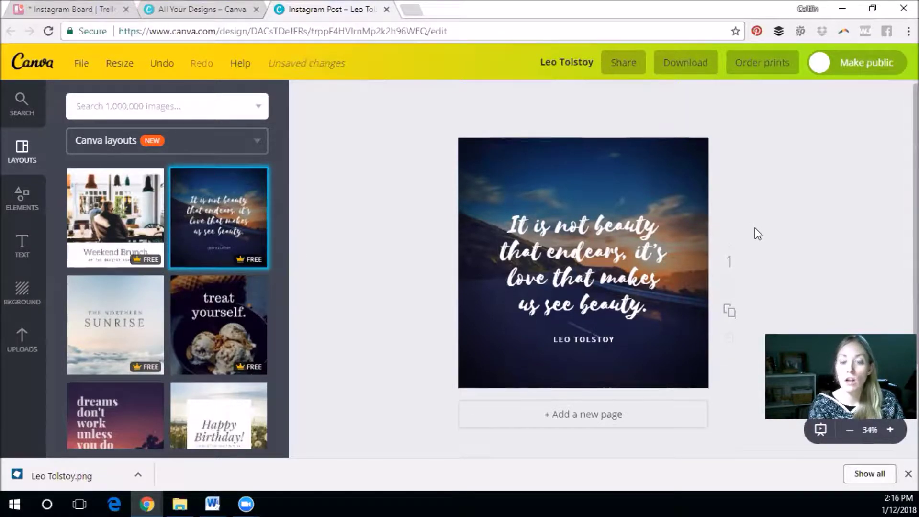
{"action": "double_click", "coordinate": [565, 216]}
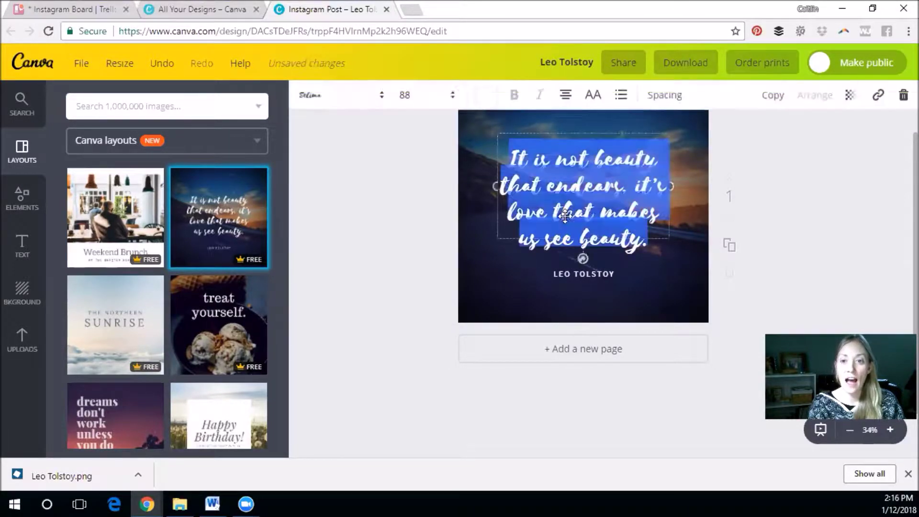
{"action": "left_click", "coordinate": [843, 223]}
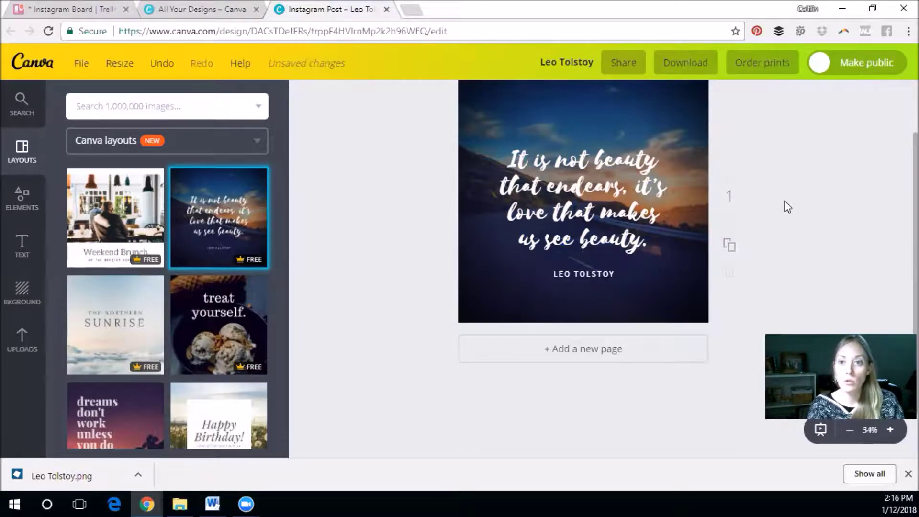
Duplicate the quote page, select the quote text on the copy, and delete the duplicate page.
{"action": "left_click", "coordinate": [726, 250]}
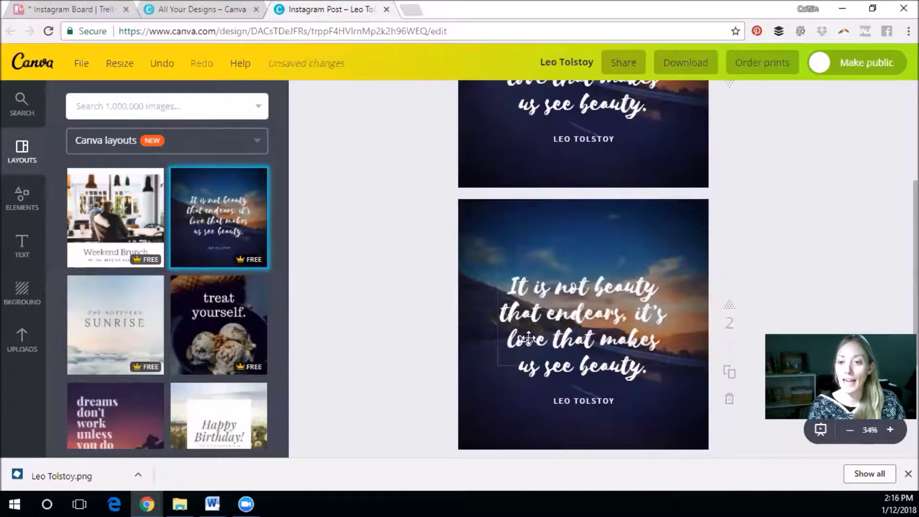
{"action": "left_click", "coordinate": [668, 217]}
{"action": "left_click", "coordinate": [615, 329]}
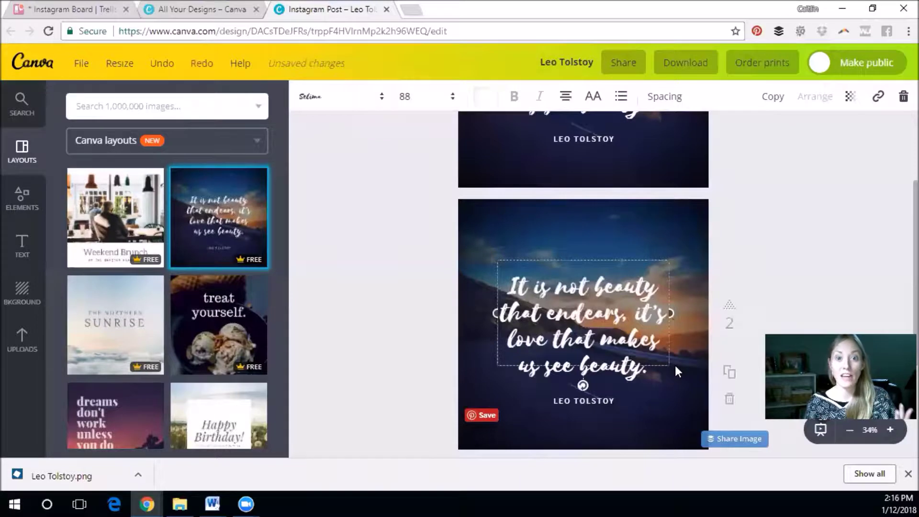
{"action": "left_click", "coordinate": [729, 399]}
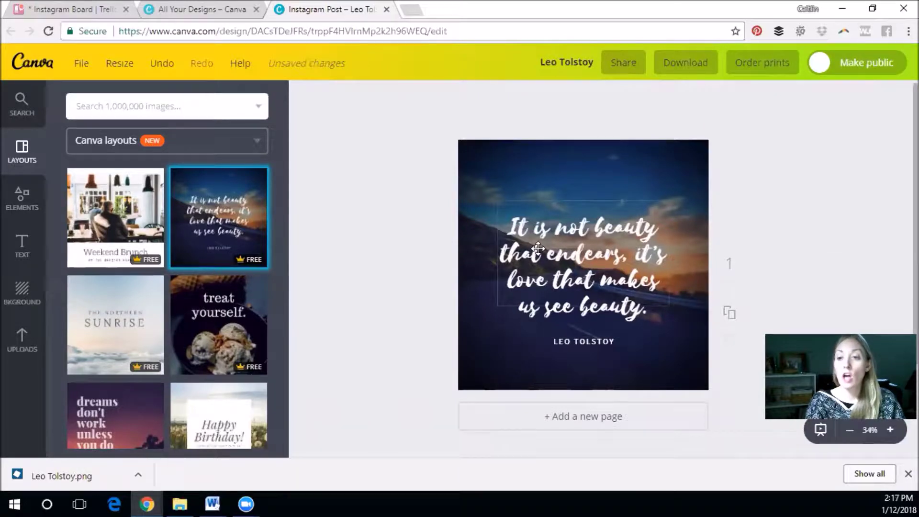
Check the design's download options with the PNG file type.
{"action": "left_click", "coordinate": [674, 67]}
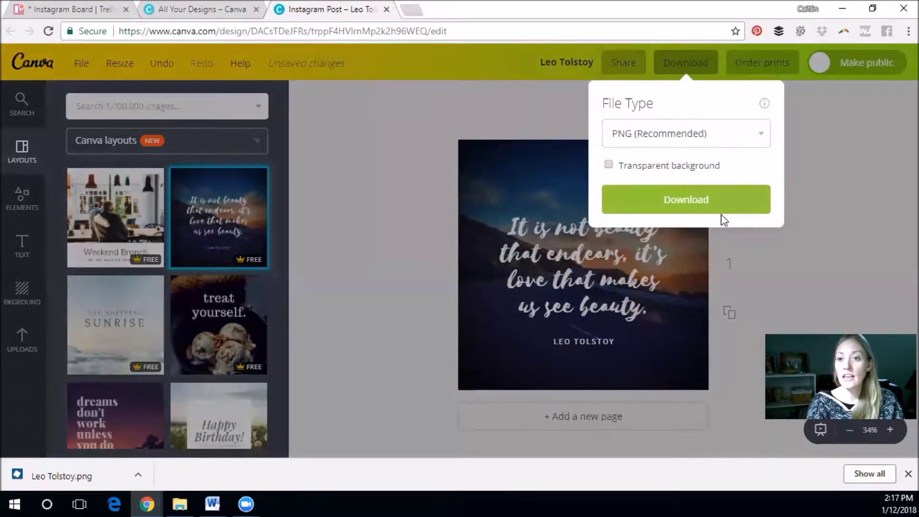
{"action": "left_click", "coordinate": [727, 213]}
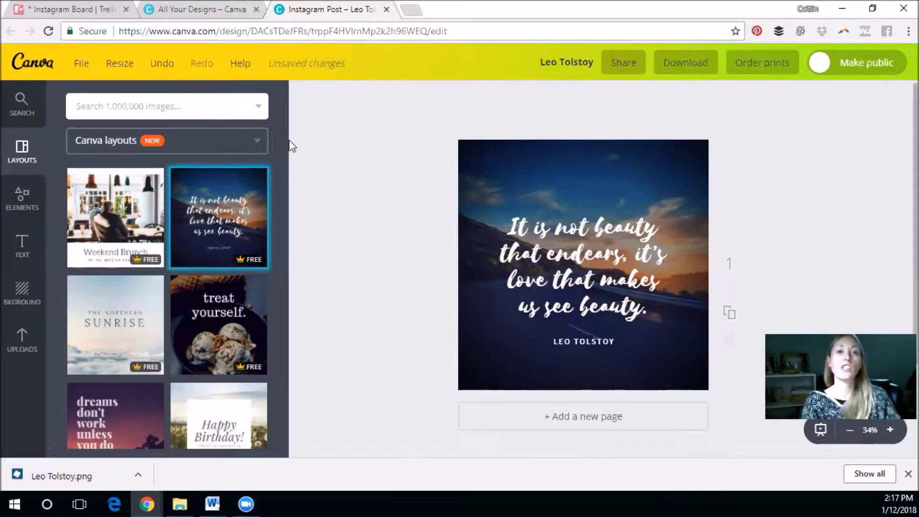
Switch to the Instagram Board in Trello and add a list named "Hashtags" beside Upcoming Events.
{"action": "left_click", "coordinate": [68, 10]}
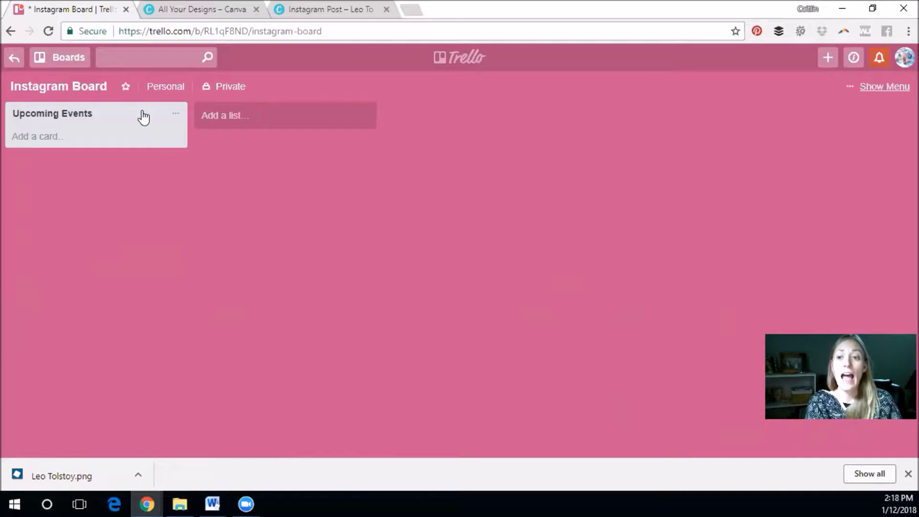
{"action": "left_click", "coordinate": [64, 135]}
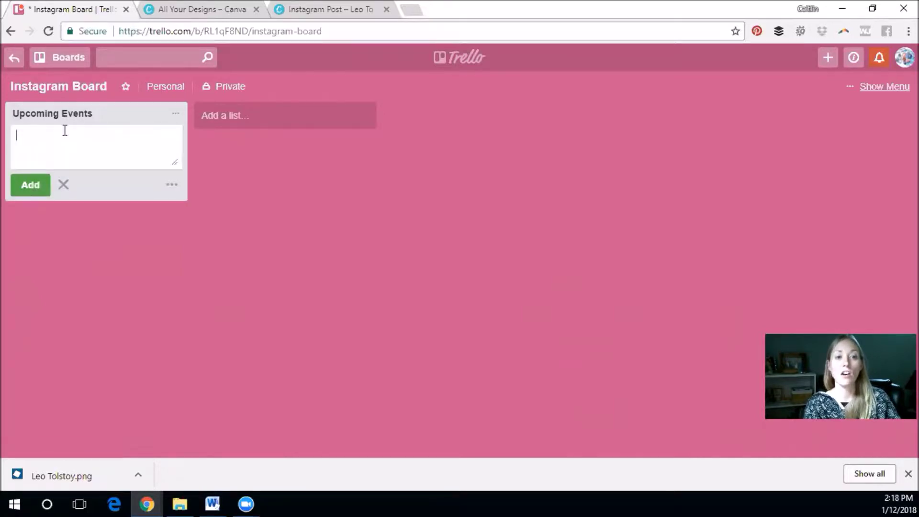
{"action": "left_click", "coordinate": [263, 182]}
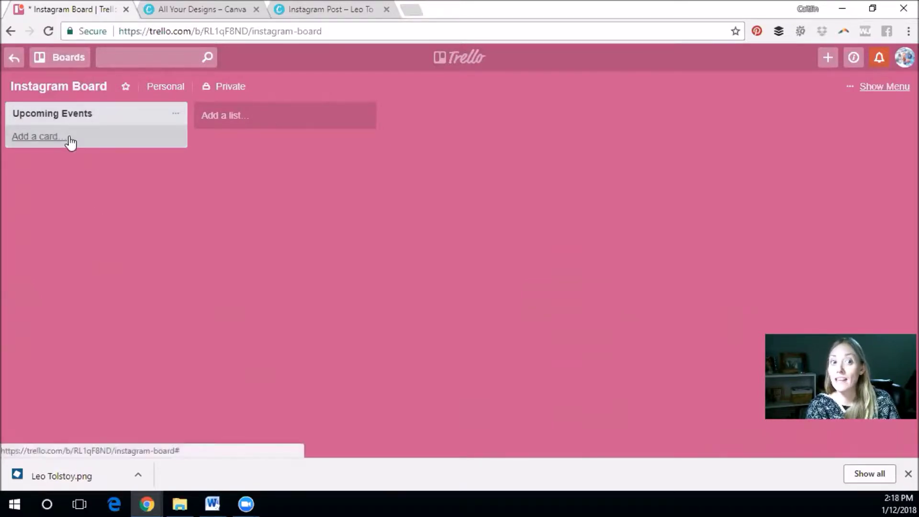
{"action": "left_click", "coordinate": [242, 123]}
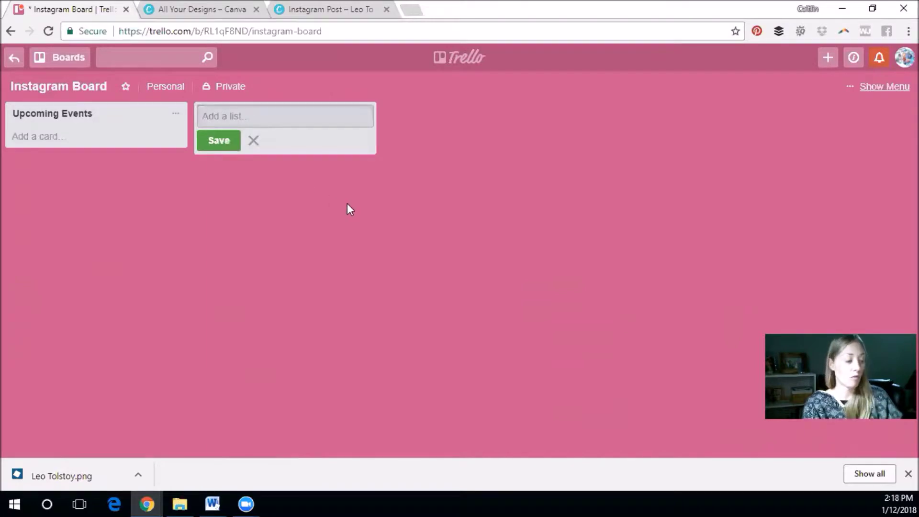
{"action": "type", "text": "Hashtags"}
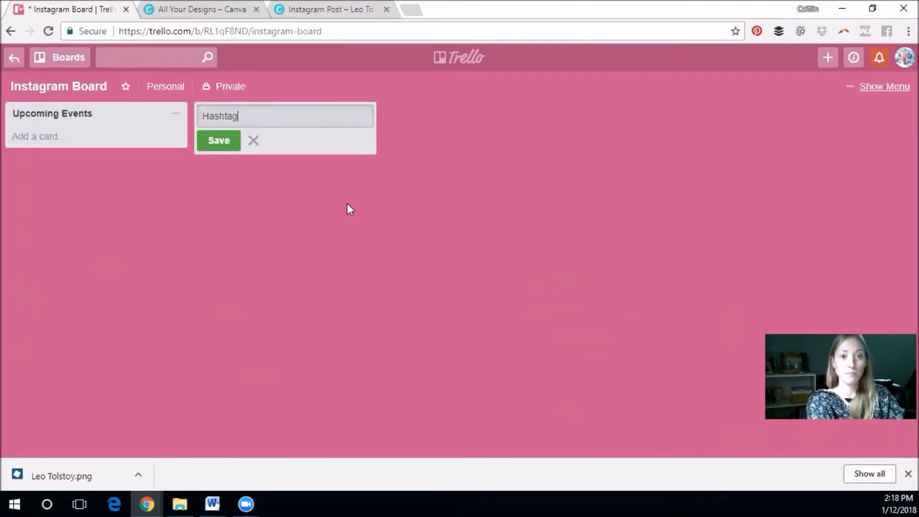
{"action": "left_click", "coordinate": [206, 138]}
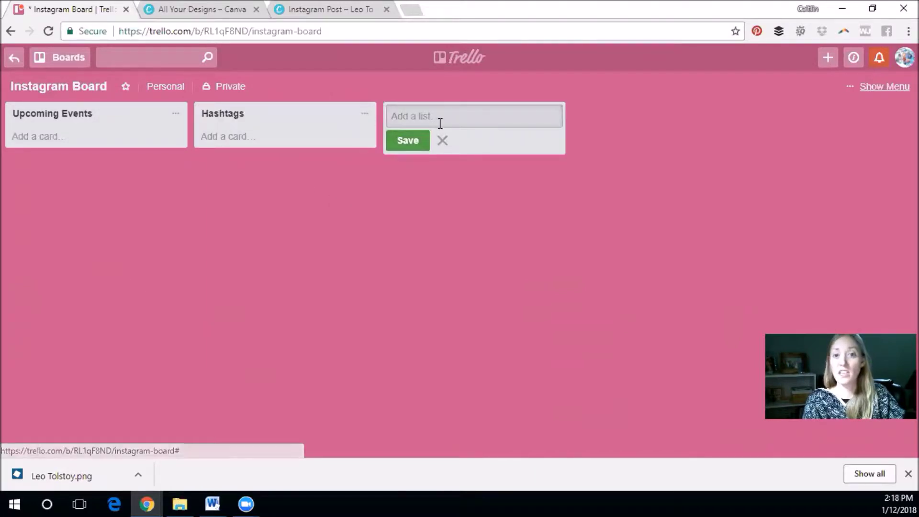
Add a third list to the board named "IG Unpublished".
{"action": "type", "text": "Ig"}
{"action": "key", "text": "BackSpace"}
{"action": "key", "text": "BackSpace"}
{"action": "type", "text": "IG"}
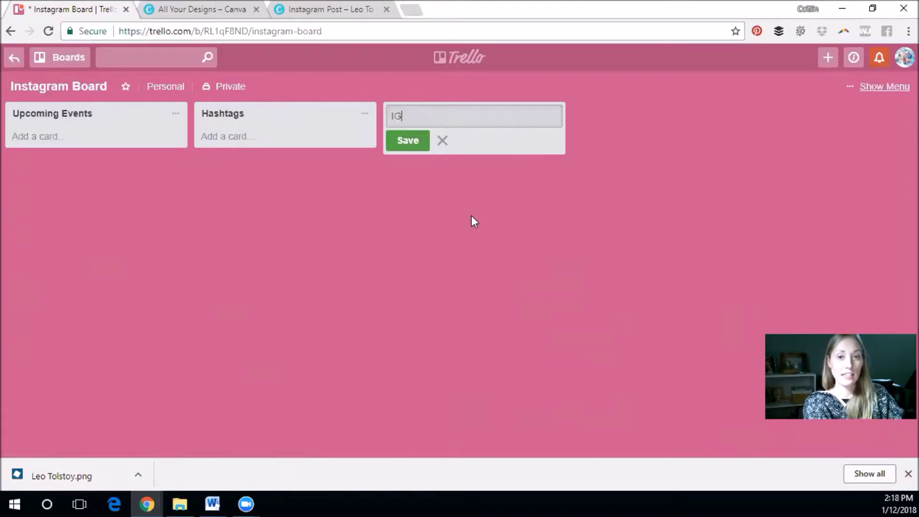
{"action": "type", "text": " Unpla"}
{"action": "key", "text": "BackSpace"}
{"action": "key", "text": "BackSpace"}
{"action": "key", "text": "BackSpace"}
{"action": "type", "text": "published"}
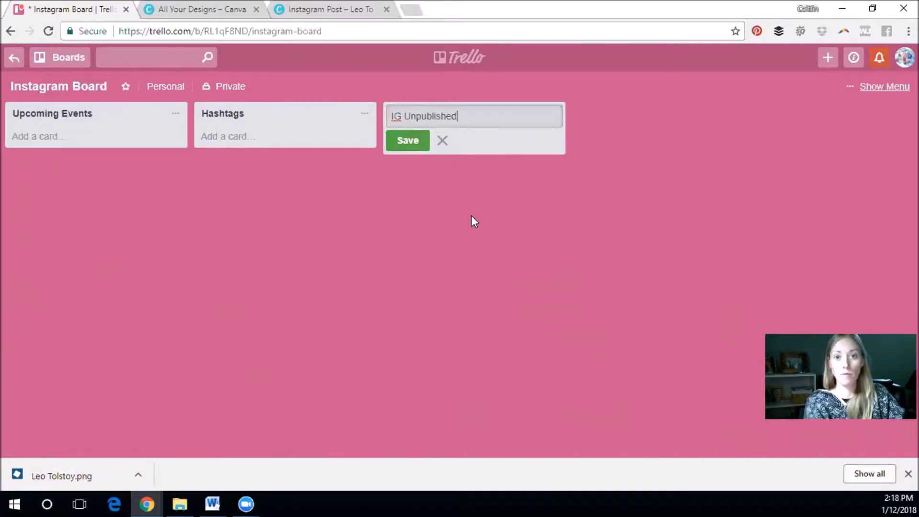
{"action": "left_click", "coordinate": [408, 142]}
Add a fourth list to the board named "IG Published".
{"action": "type", "text": "I"}
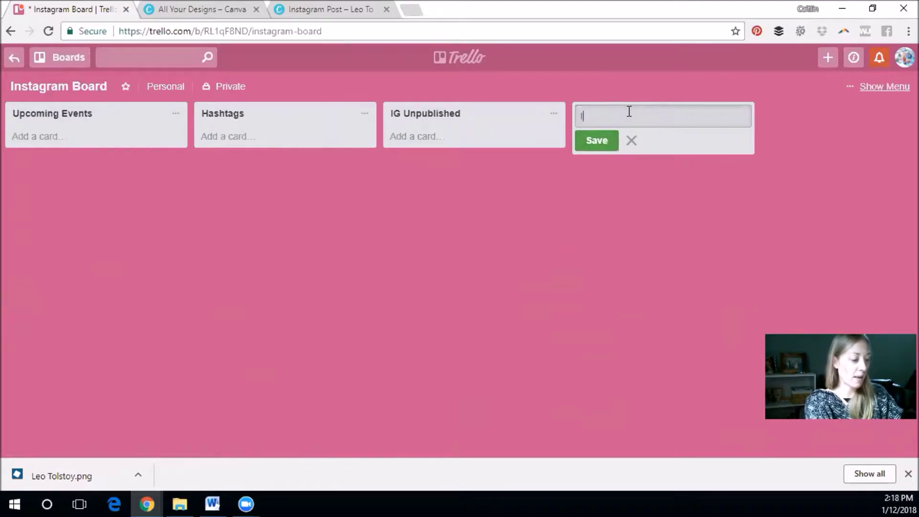
{"action": "type", "text": "G Published"}
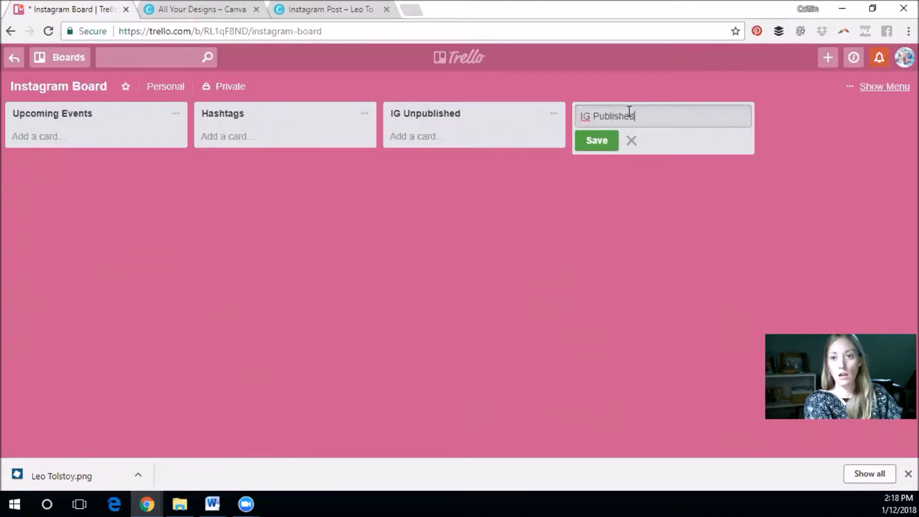
{"action": "key", "text": "Return"}
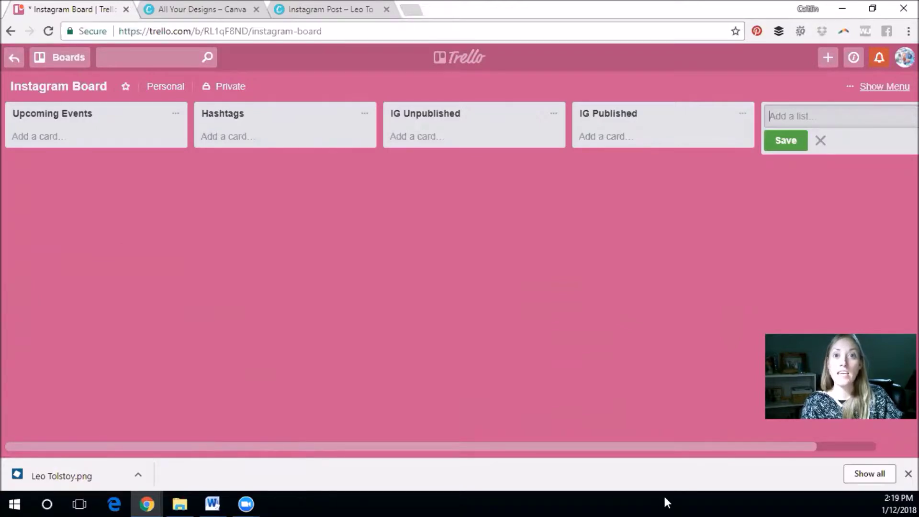
Add a card titled "Feb 2nd - Mastermind Call" to the Upcoming Events list.
{"action": "left_click", "coordinate": [35, 137]}
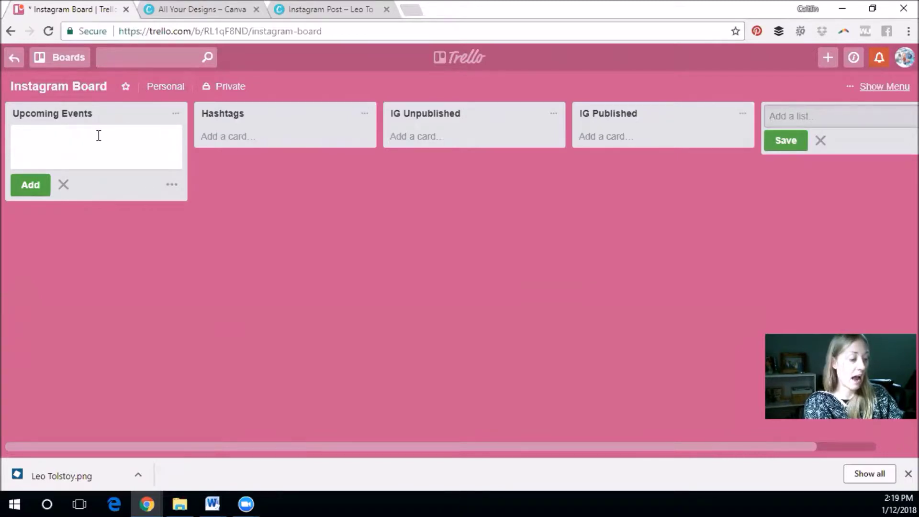
{"action": "type", "text": "Feb 2nd - Mastermind Call"}
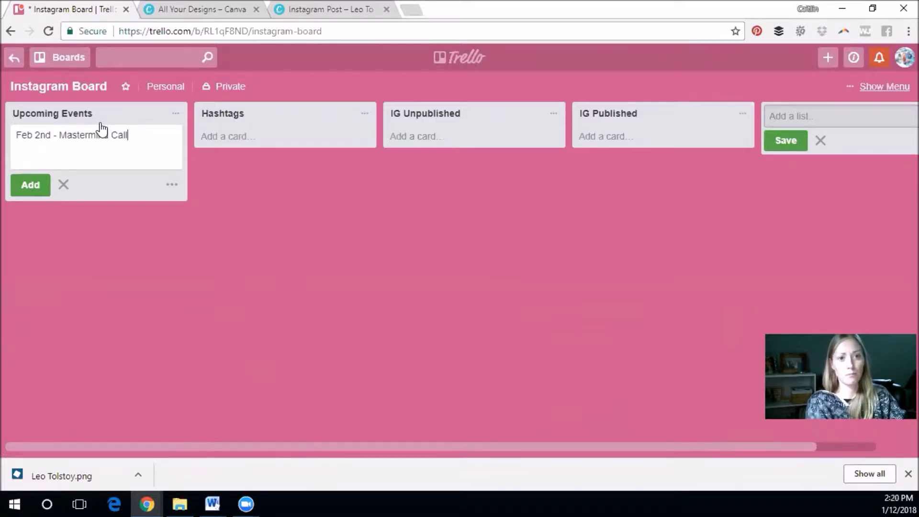
{"action": "left_click", "coordinate": [32, 186]}
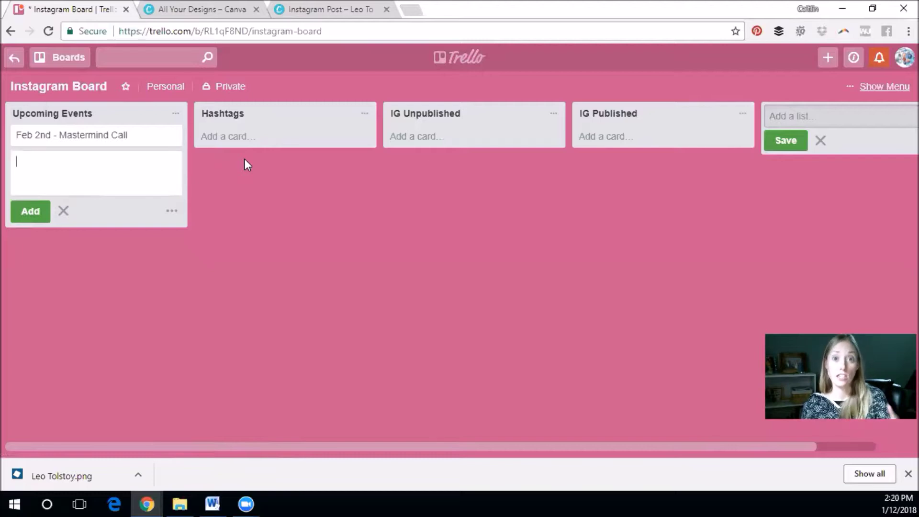
Add the cards "Business Tips" and "Facebook Marketing" to the Hashtags list.
{"action": "left_click", "coordinate": [229, 139]}
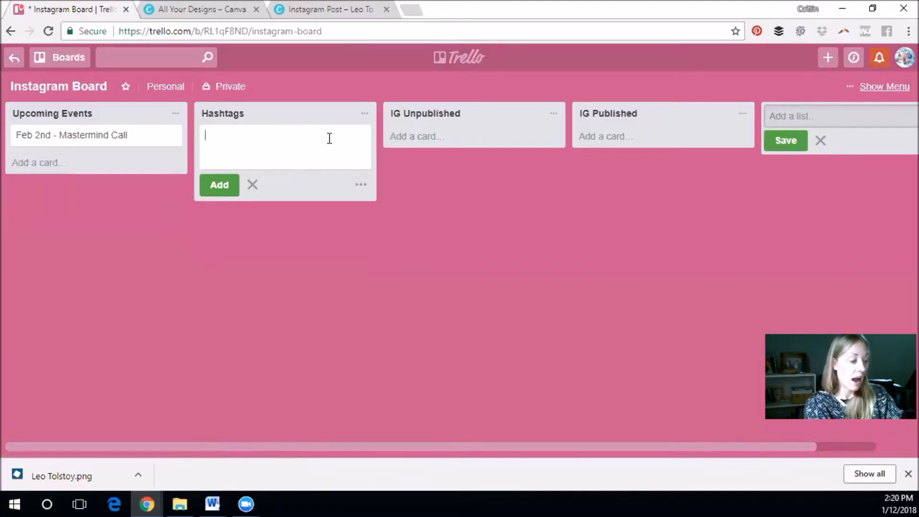
{"action": "type", "text": "Business Tipc"}
{"action": "key", "text": "BackSpace"}
{"action": "type", "text": "s"}
{"action": "left_click", "coordinate": [231, 186]}
{"action": "type", "text": "Facebook Marketing"}
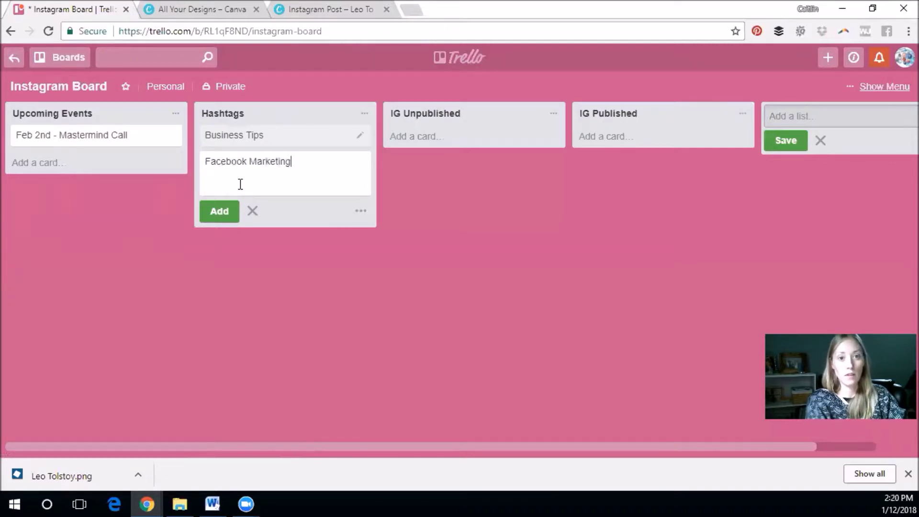
{"action": "left_click", "coordinate": [234, 218]}
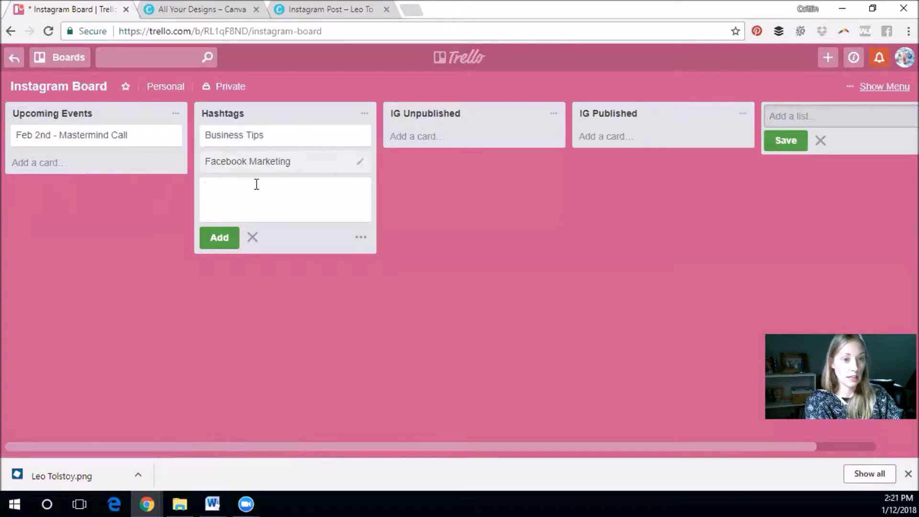
Add two more cards, "Blogging" and "Instagram Marketing", to the Hashtags list.
{"action": "type", "text": "Bloggings"}
{"action": "key", "text": "BackSpace"}
{"action": "left_click", "coordinate": [219, 238]}
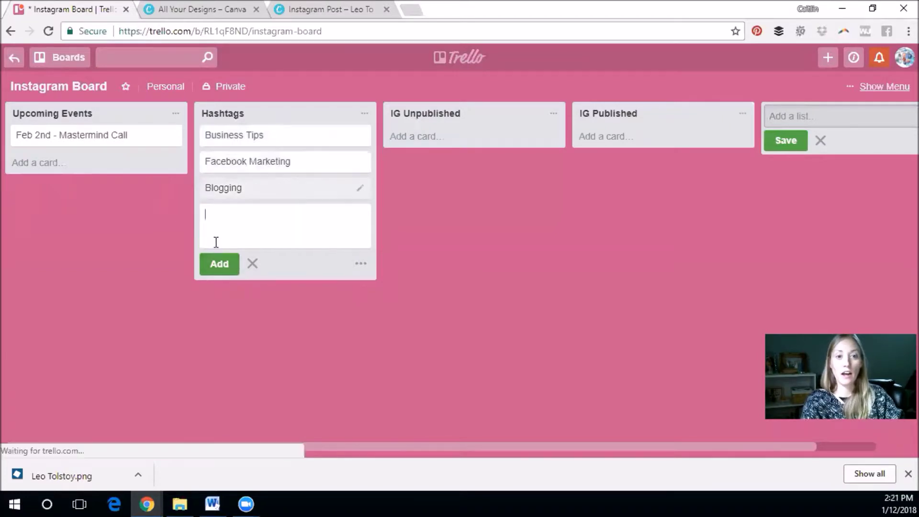
{"action": "type", "text": "Instagram"}
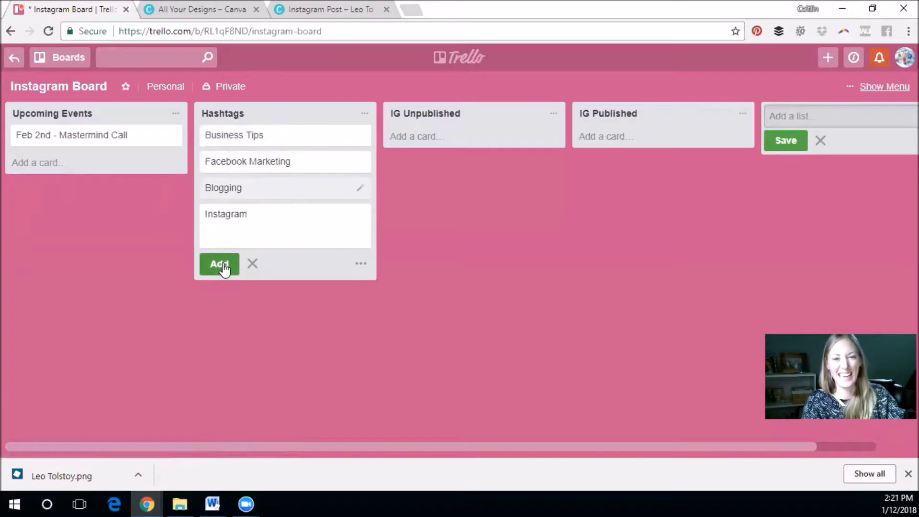
{"action": "type", "text": " Marketing"}
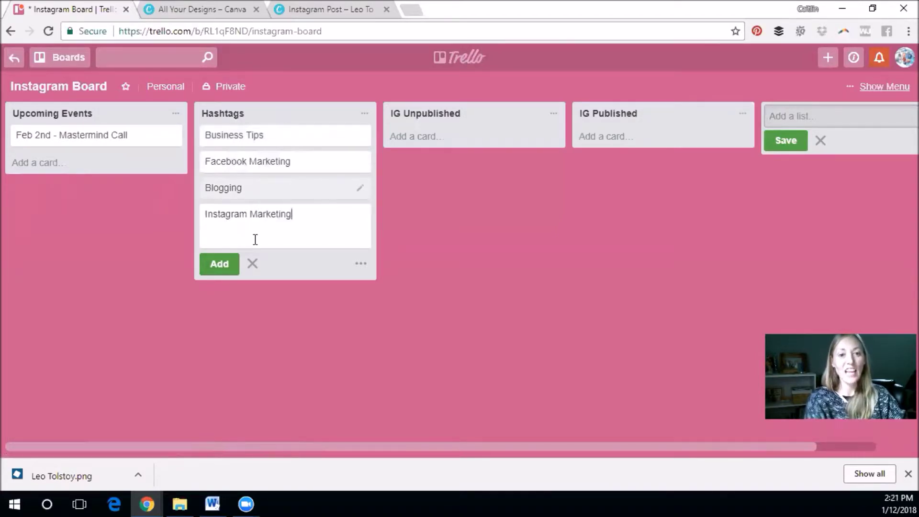
{"action": "left_click", "coordinate": [216, 266]}
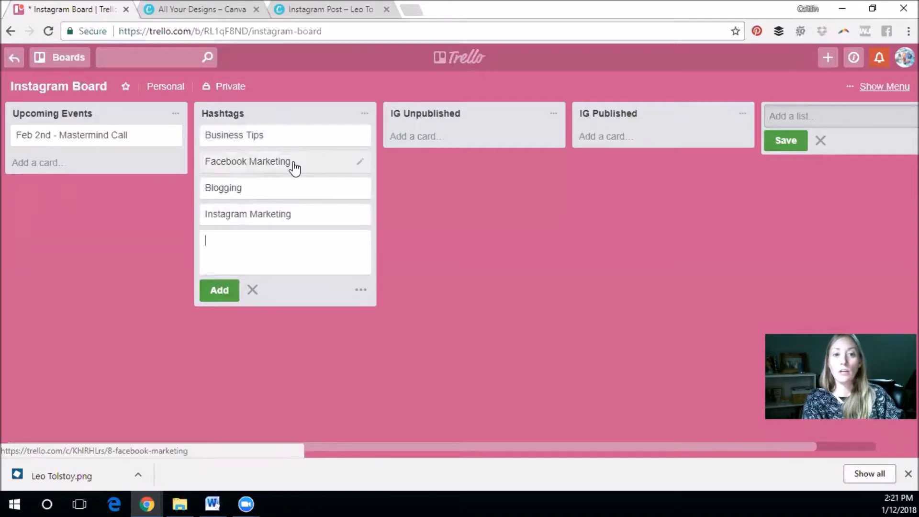
Open the Facebook Marketing card and begin its description with lines holding a single dot each, followed by a hashtag sign.
{"action": "left_click", "coordinate": [269, 157]}
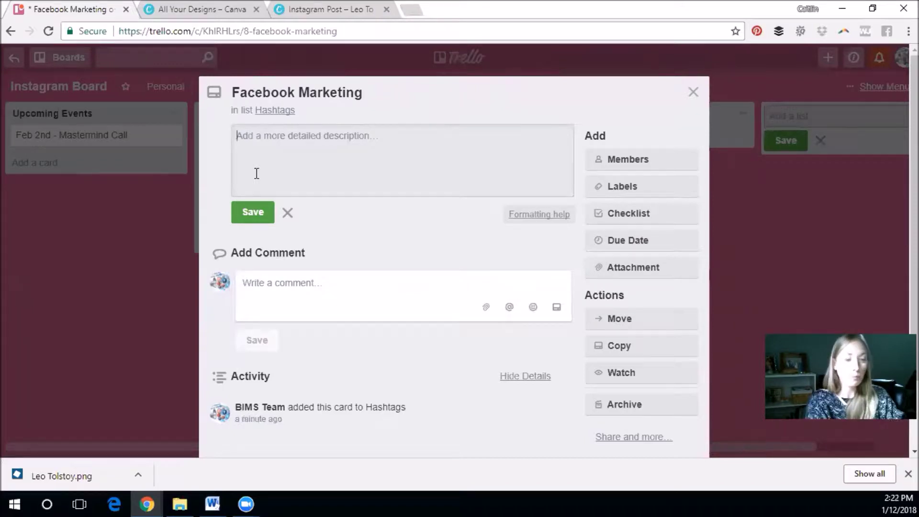
{"action": "key", "text": "Return"}
{"action": "type", "text": "."}
{"action": "key", "text": "Return"}
{"action": "type", "text": "."}
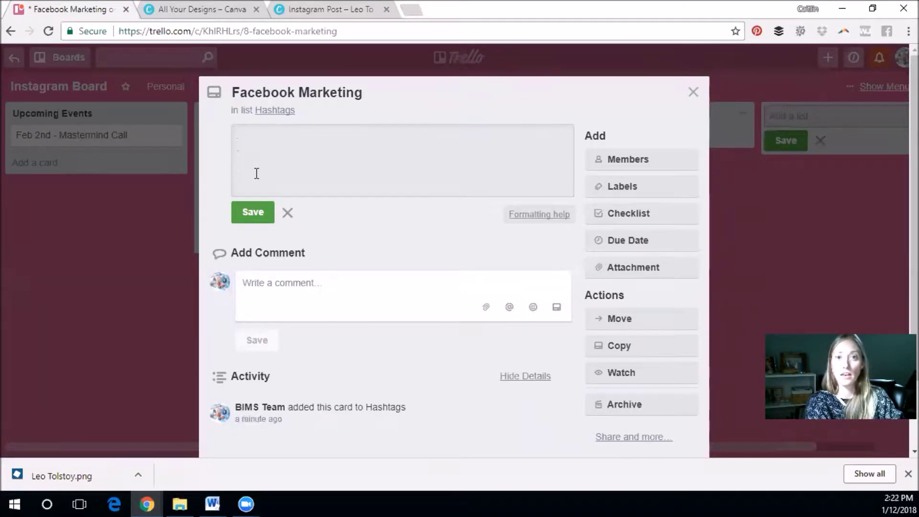
{"action": "key", "text": "Return"}
{"action": "type", "text": "#"}
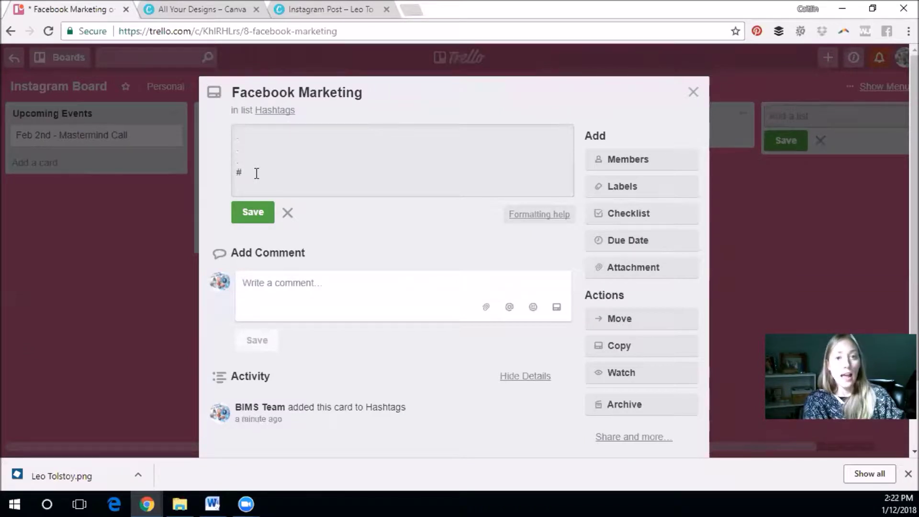
Complete the Facebook Marketing card's description with "#facebookmarketing #howtousefacebook #facebooktips #facebookforbusiness", save it and close the card.
{"action": "type", "text": "facebookmarketing #"}
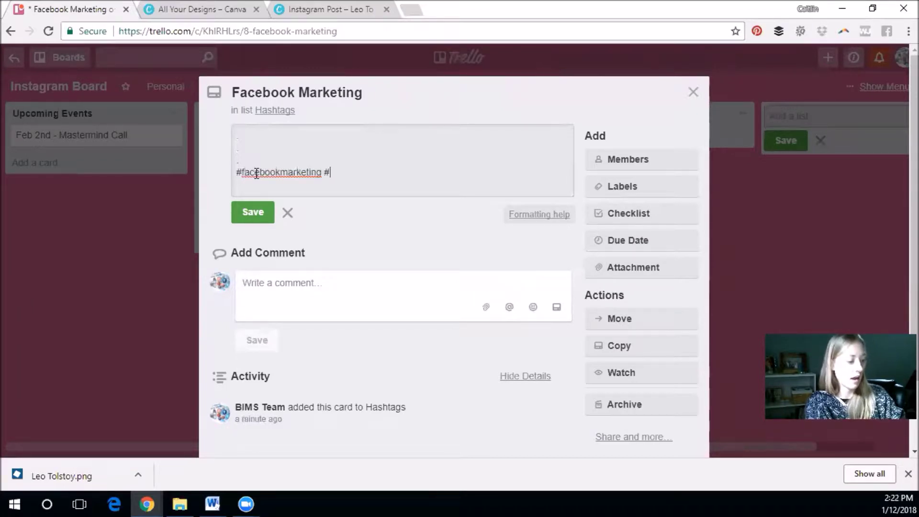
{"action": "type", "text": "howt"}
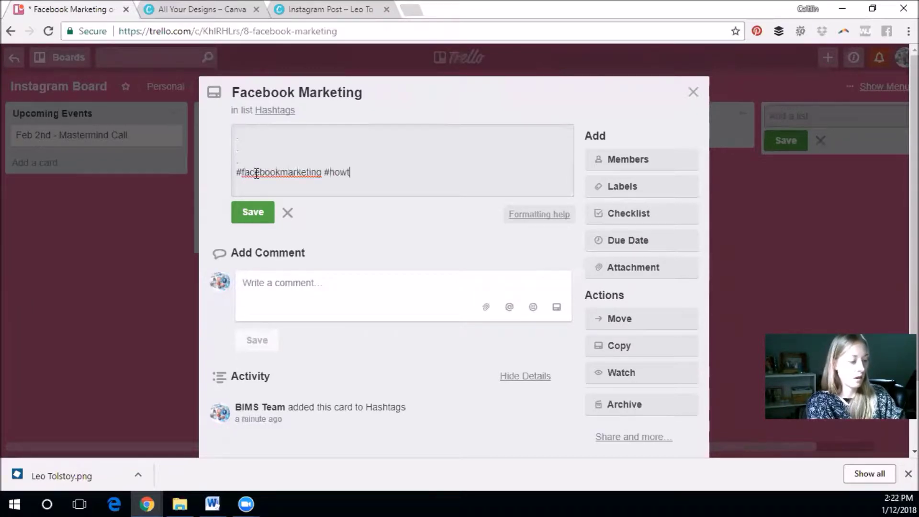
{"action": "type", "text": "ousefacebook"}
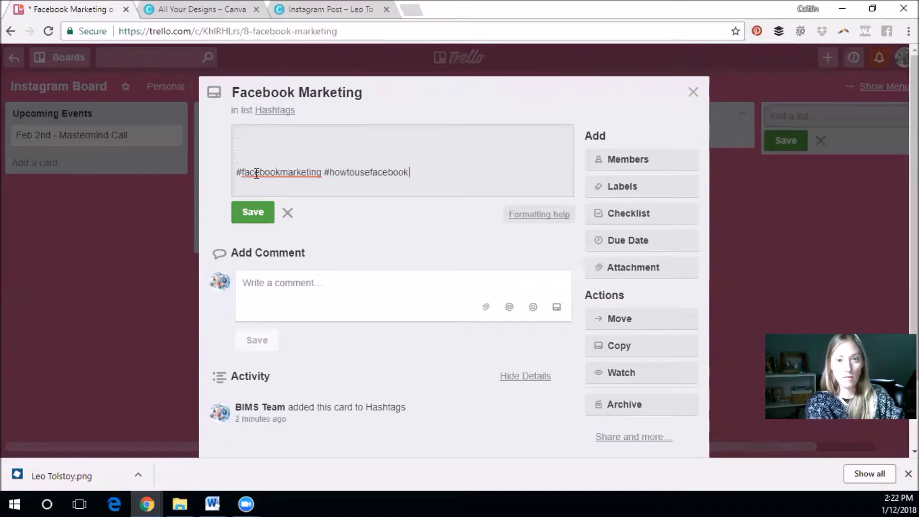
{"action": "type", "text": " #facebooktips #facebookforbusiness"}
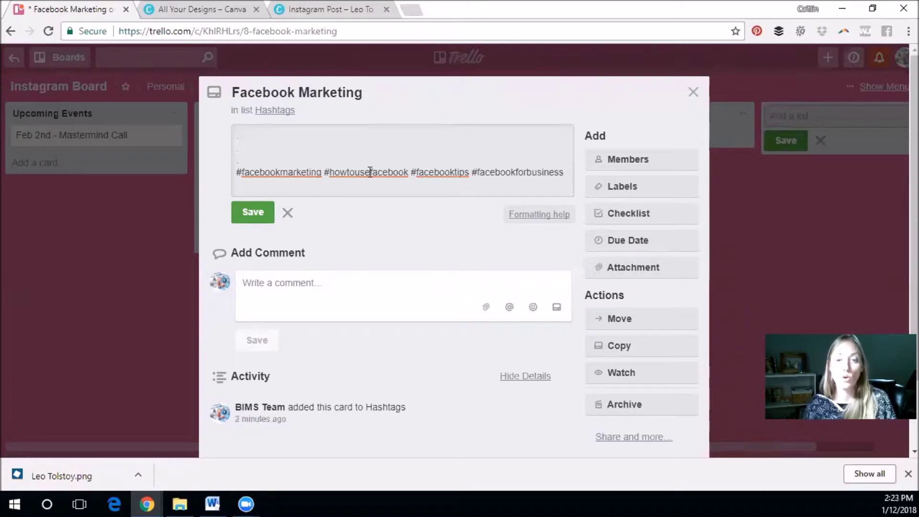
{"action": "left_click", "coordinate": [257, 218]}
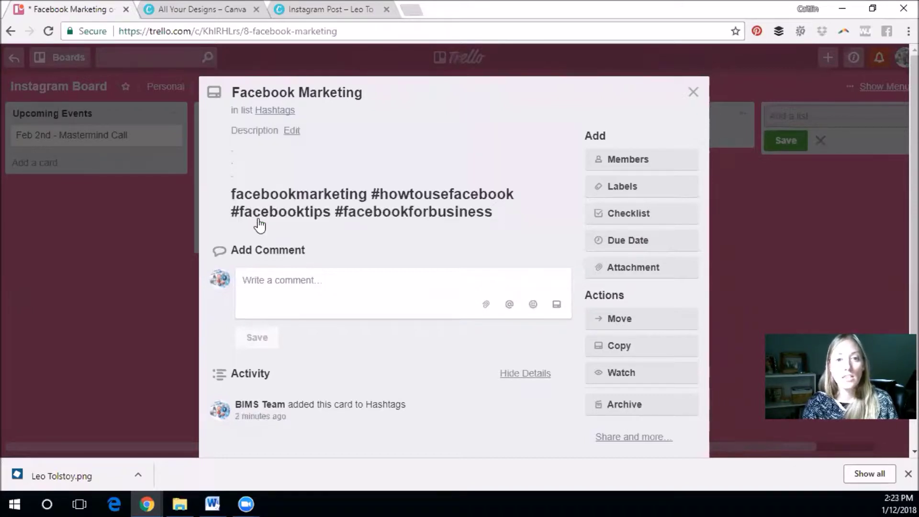
{"action": "left_click", "coordinate": [694, 101]}
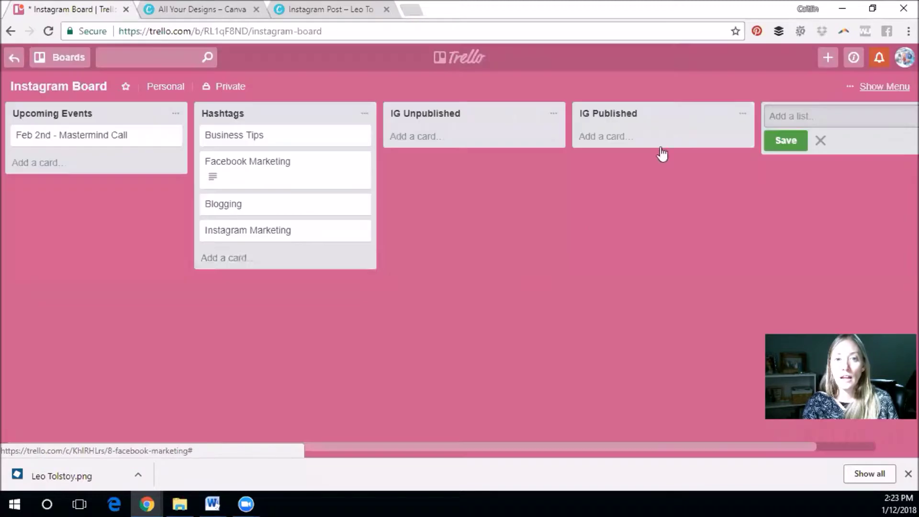
{"action": "left_click", "coordinate": [256, 183]}
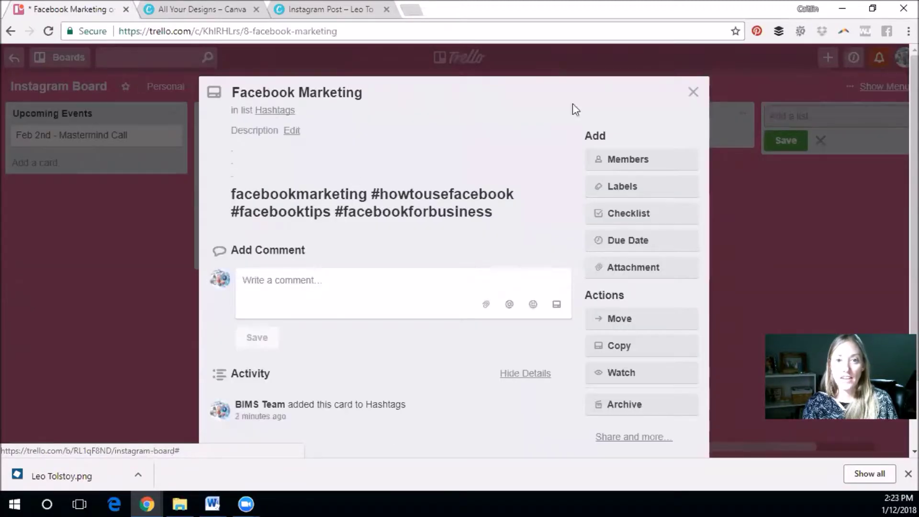
{"action": "left_click", "coordinate": [693, 92]}
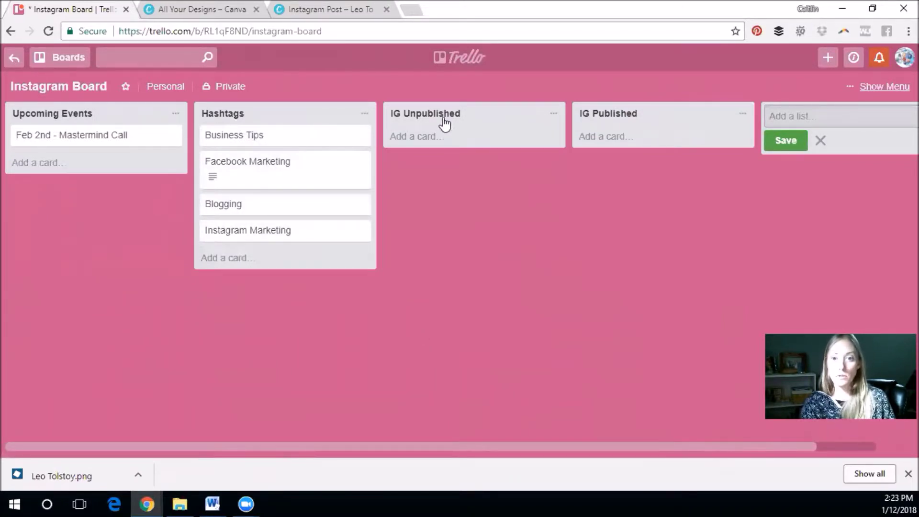
{"action": "left_click", "coordinate": [420, 137]}
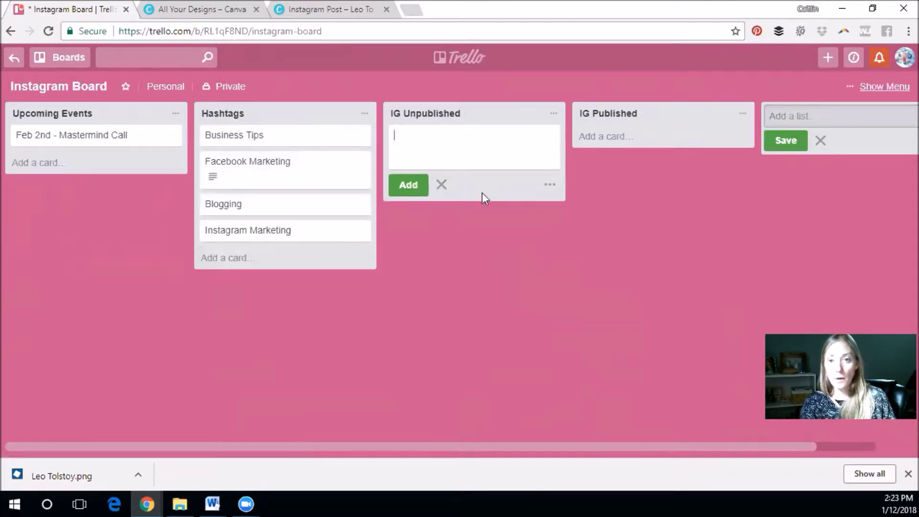
{"action": "left_click", "coordinate": [448, 184]}
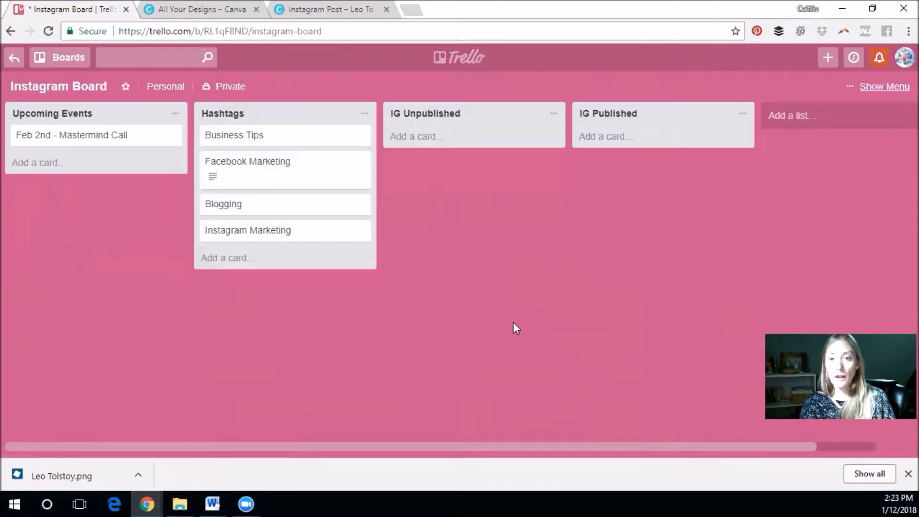
Add a card titled "It is not beauty that endears, it's love that makes us see beauty." to the IG Unpublished list.
{"action": "left_click", "coordinate": [428, 143]}
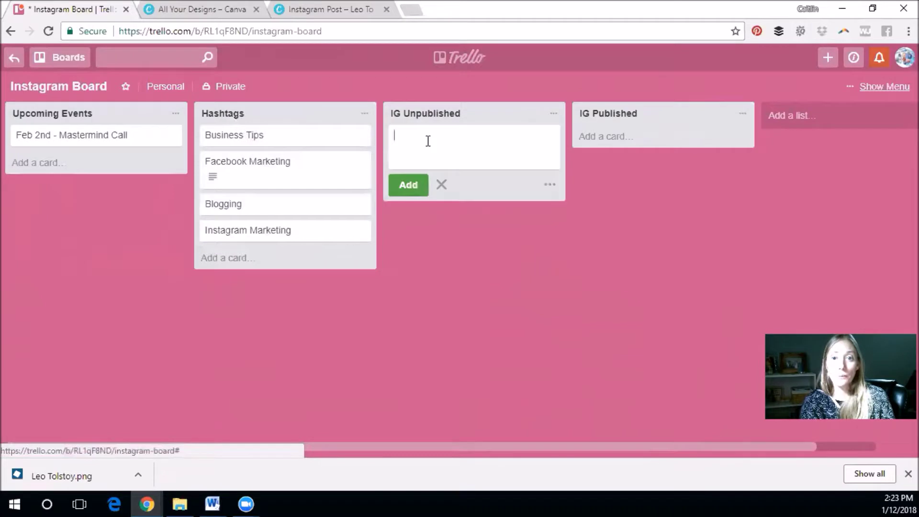
{"action": "type", "text": "It is not beauty that endears, it's love that makes us see beauty."}
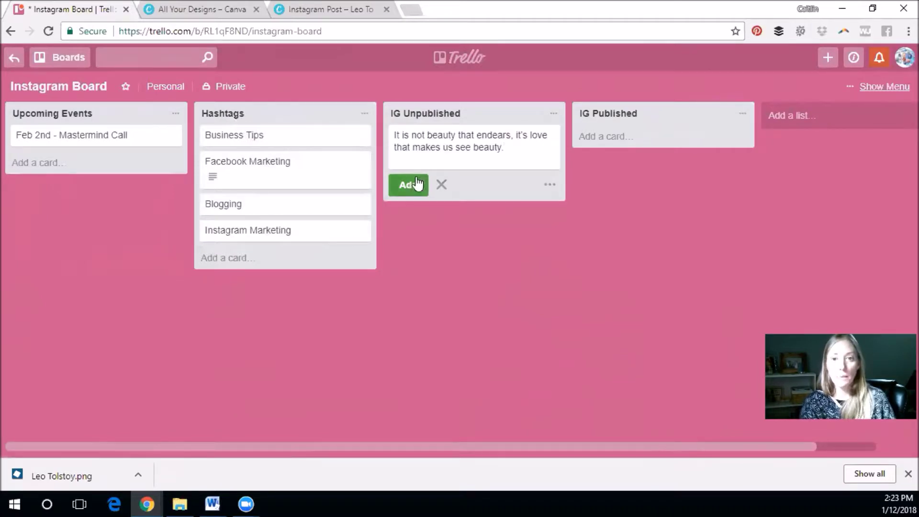
{"action": "left_click", "coordinate": [330, 9]}
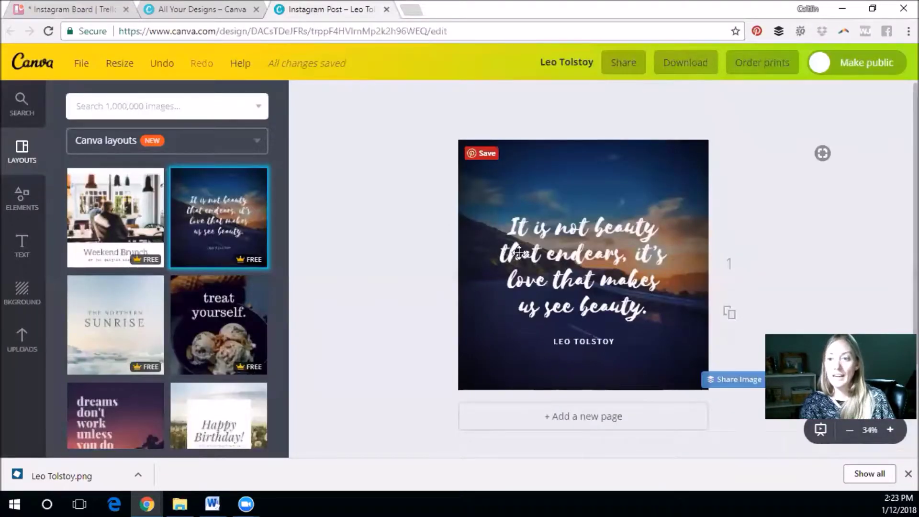
{"action": "left_click", "coordinate": [81, 9]}
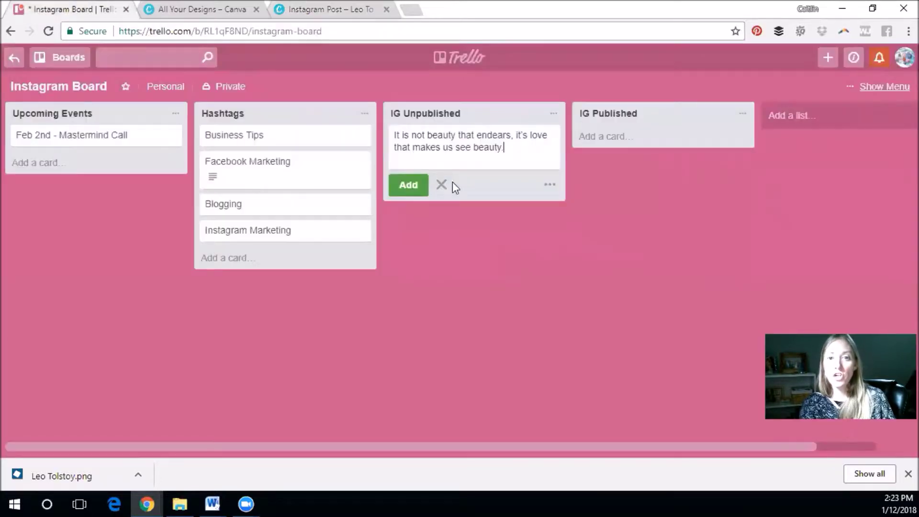
{"action": "left_click", "coordinate": [410, 186]}
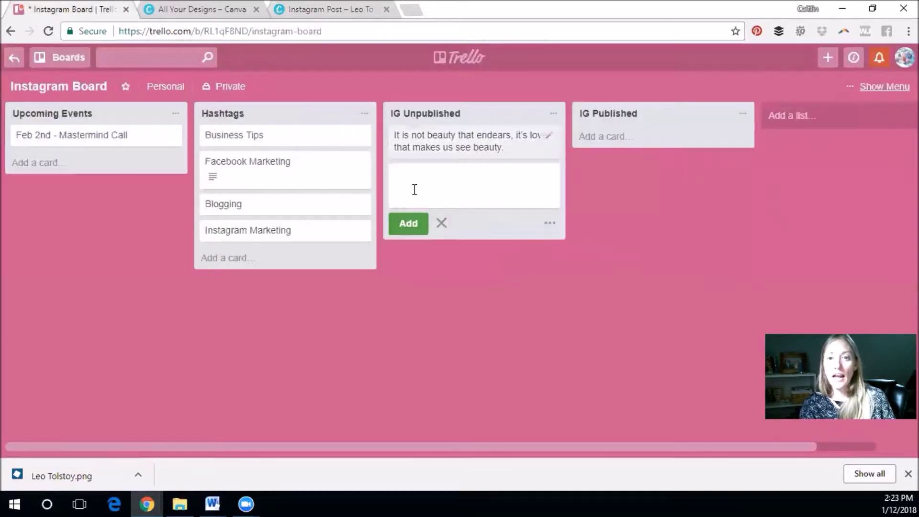
Attach Leo Tolstoy.png to the quote card and save the description "It is not beauty that endears, it's love that makes us see beauty." - Leo Tolstoy.
{"action": "left_click", "coordinate": [483, 139]}
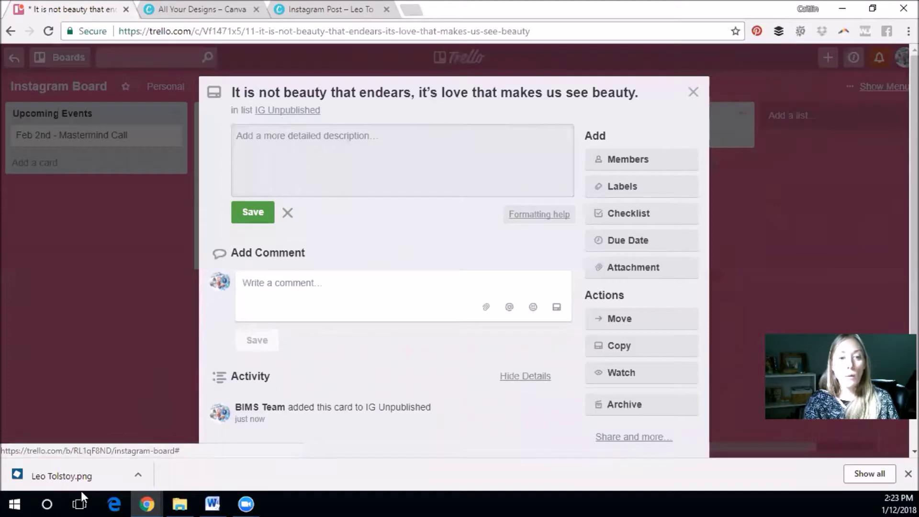
{"action": "left_click_drag", "start_coordinate": [76, 477], "coordinate": [329, 233]}
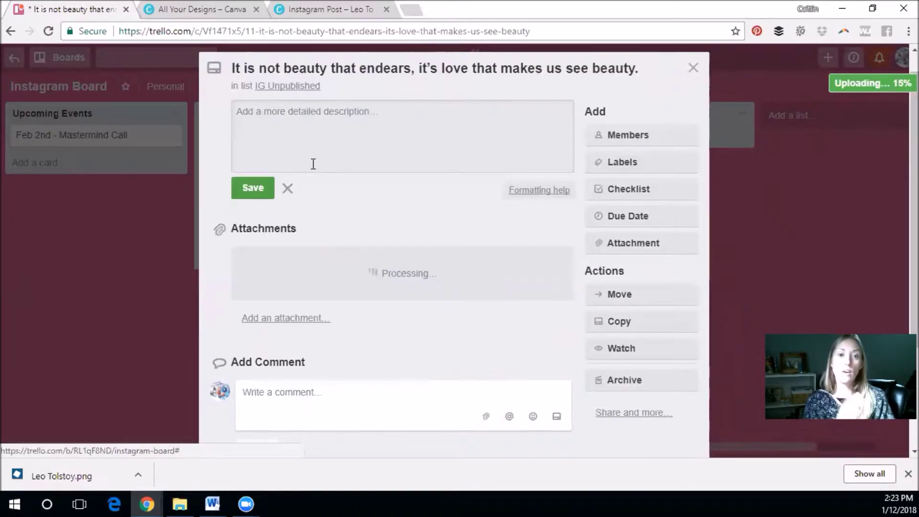
{"action": "type", "text": "\""}
{"action": "type", "text": "It is not beauty that endears, it's love that makes us see beauty."}
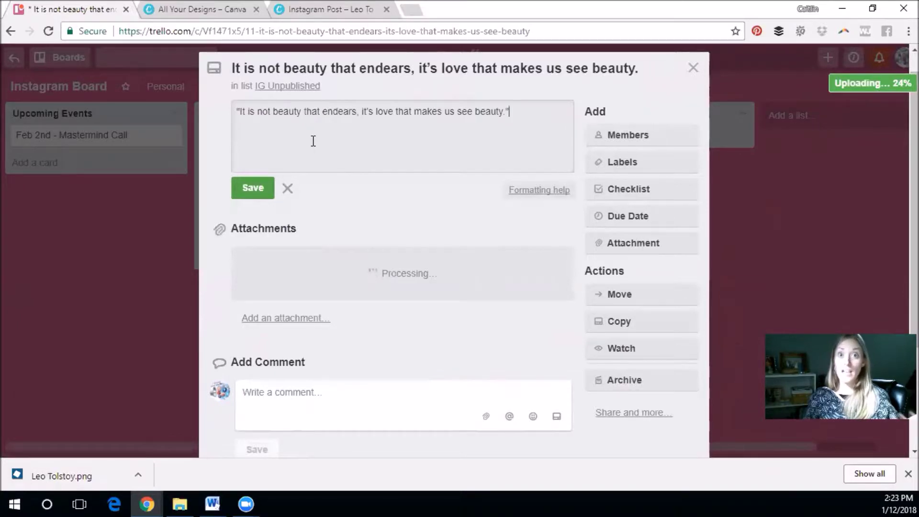
{"action": "type", "text": "- "}
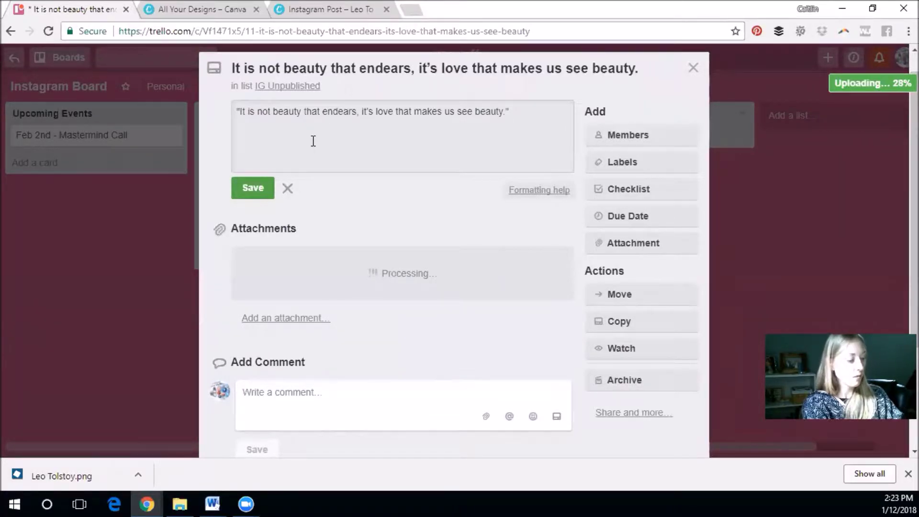
{"action": "type", "text": "Leo Tolstoy"}
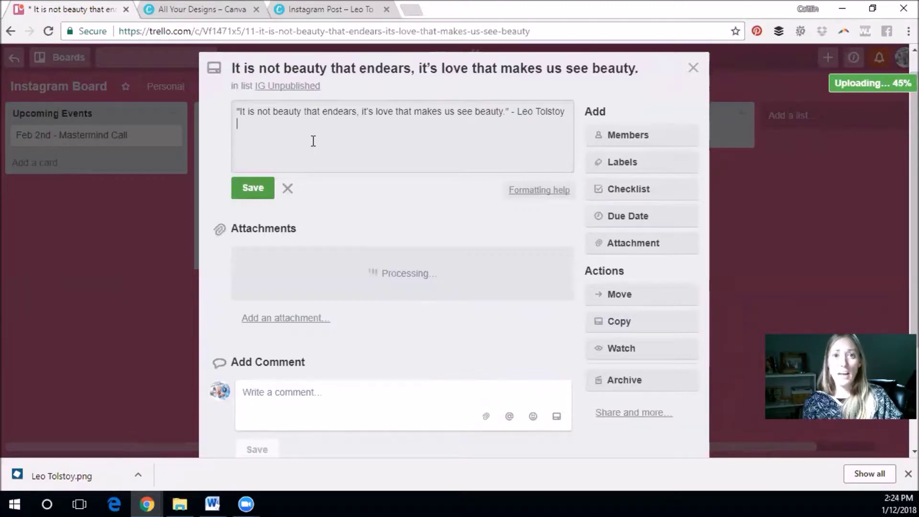
{"action": "left_click", "coordinate": [254, 189]}
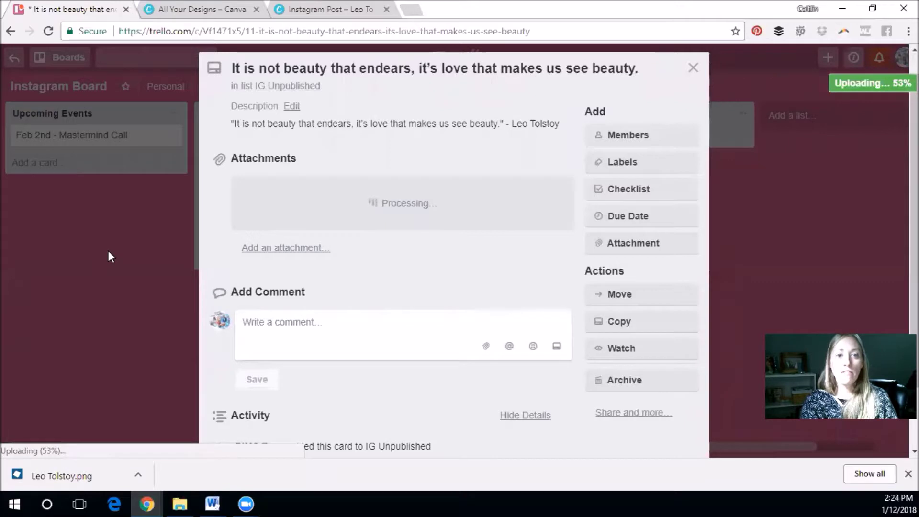
Copy the full description text, dots and hashtags included, from the Facebook Marketing card in the Hashtags list.
{"action": "left_click", "coordinate": [108, 252]}
{"action": "left_click", "coordinate": [242, 168]}
{"action": "left_click", "coordinate": [424, 219]}
{"action": "key", "text": "ctrl+a"}
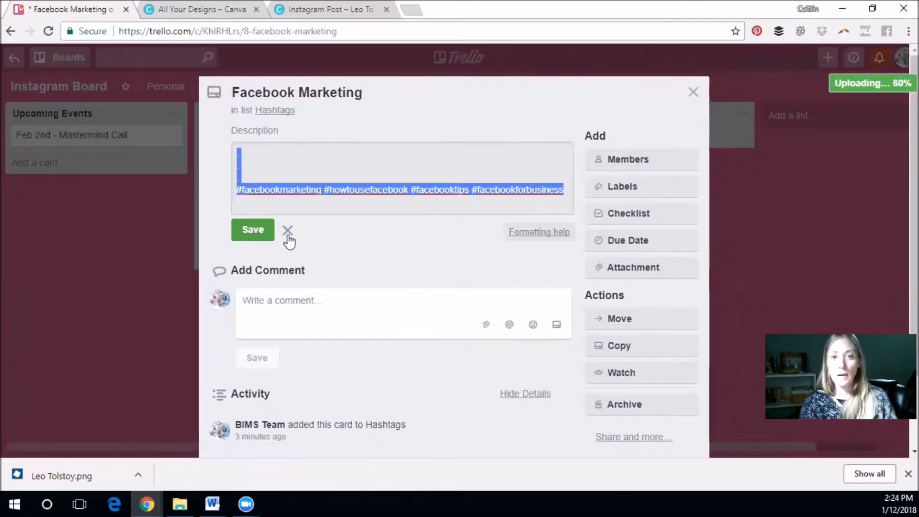
{"action": "left_click", "coordinate": [262, 235]}
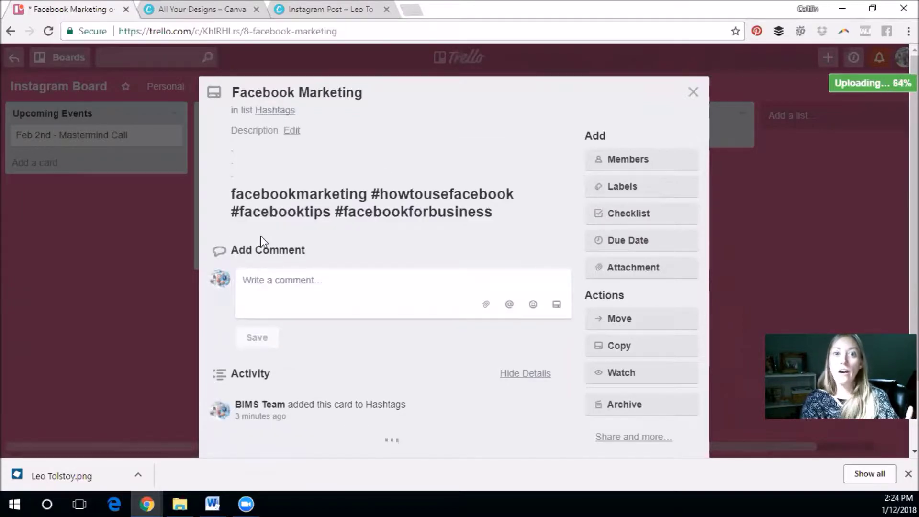
{"action": "left_click", "coordinate": [690, 96]}
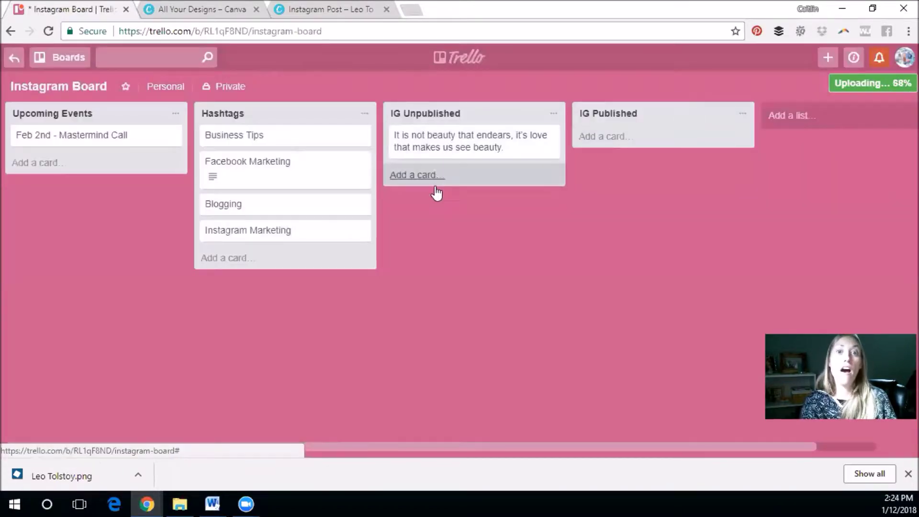
Paste the dot lines and Facebook hashtags below the quote in the IG Unpublished card's description and save it.
{"action": "left_click", "coordinate": [450, 136]}
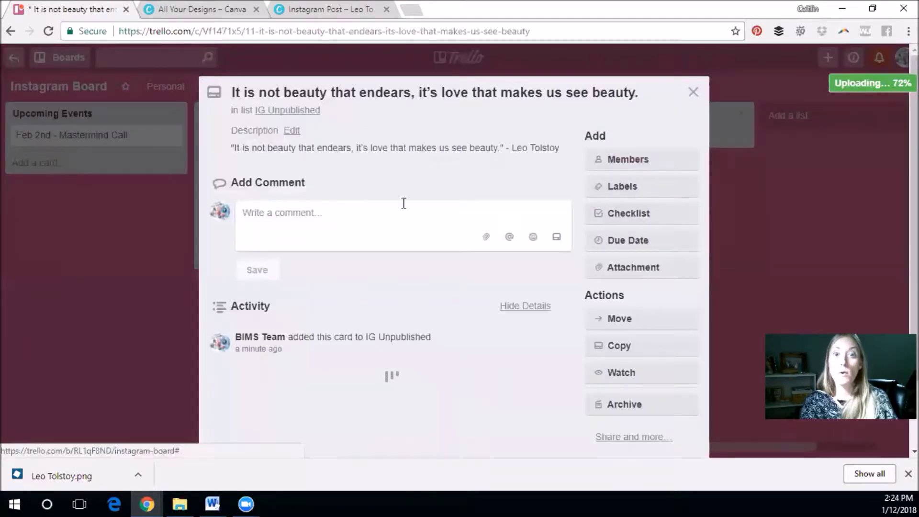
{"action": "left_click", "coordinate": [530, 149]}
{"action": "left_click", "coordinate": [568, 154]}
{"action": "key", "text": "Return"}
{"action": "type", "text": ". . . #facebookmarketing #howtousefacebook #facebooktips #facebookforbusiness"}
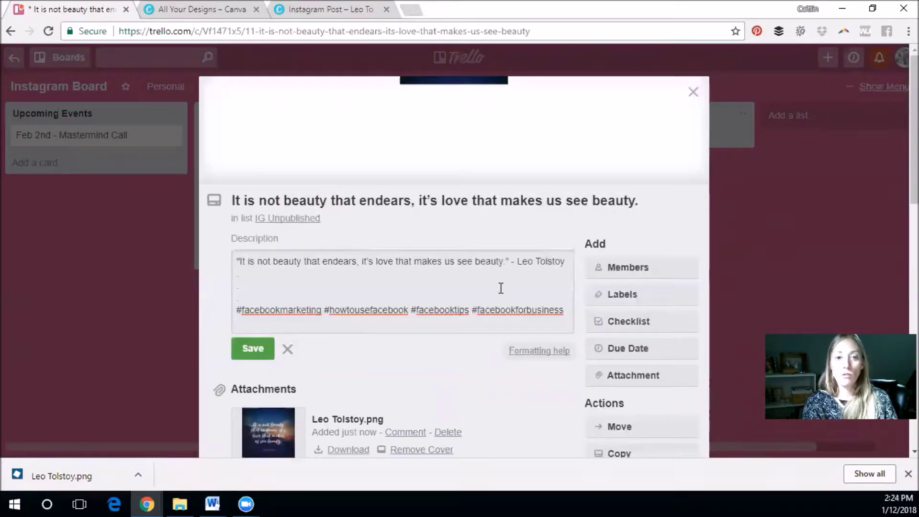
{"action": "left_click", "coordinate": [254, 348]}
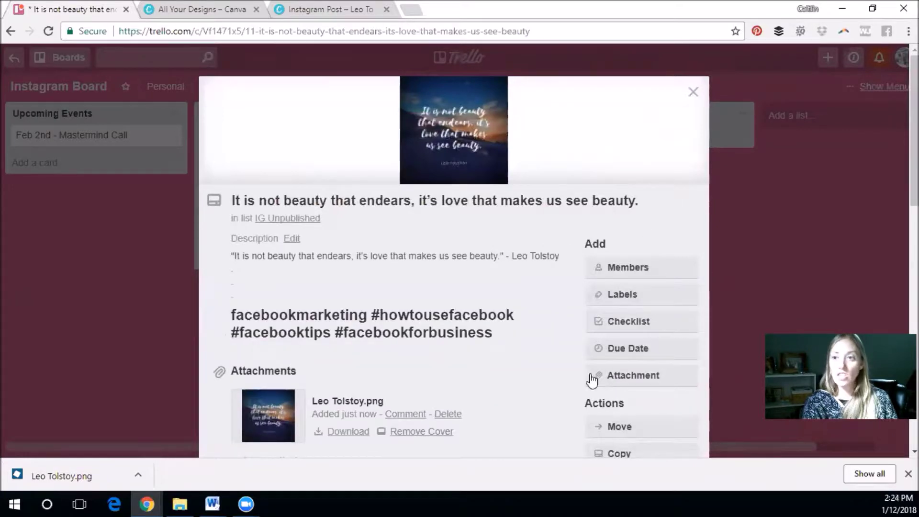
Close the quote card and move it from the IG Unpublished list to the IG Published list.
{"action": "scroll", "coordinate": [520, 267], "scroll_direction": "down", "scroll_amount": 4}
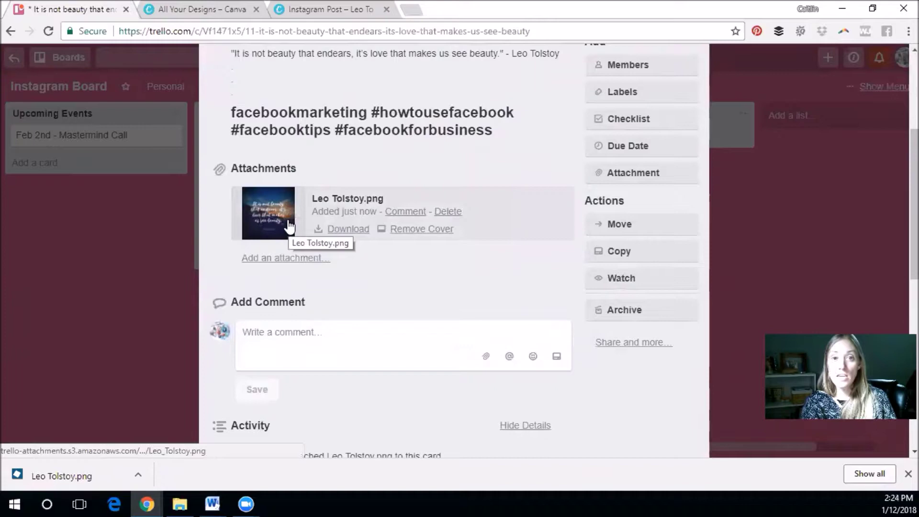
{"action": "scroll", "coordinate": [366, 320], "scroll_direction": "up", "scroll_amount": 3}
{"action": "scroll", "coordinate": [366, 321], "scroll_direction": "up", "scroll_amount": 1}
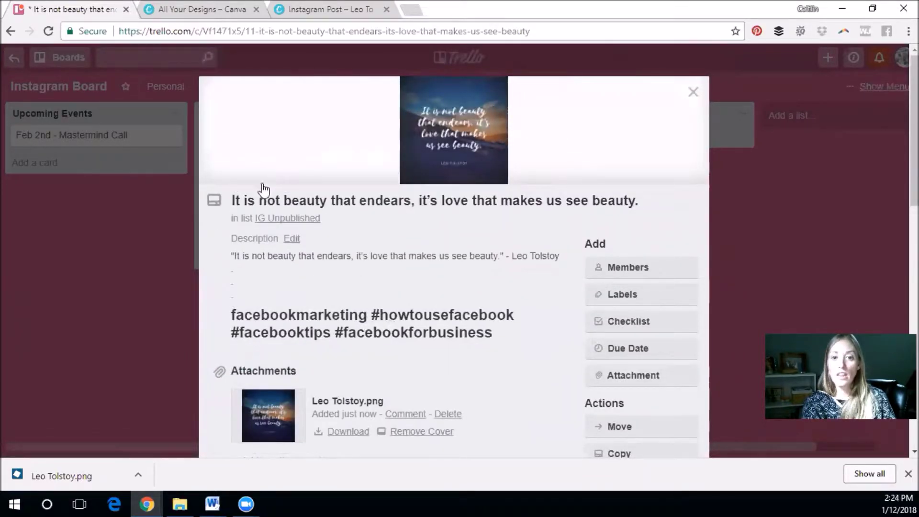
{"action": "scroll", "coordinate": [396, 291], "scroll_direction": "down", "scroll_amount": 4}
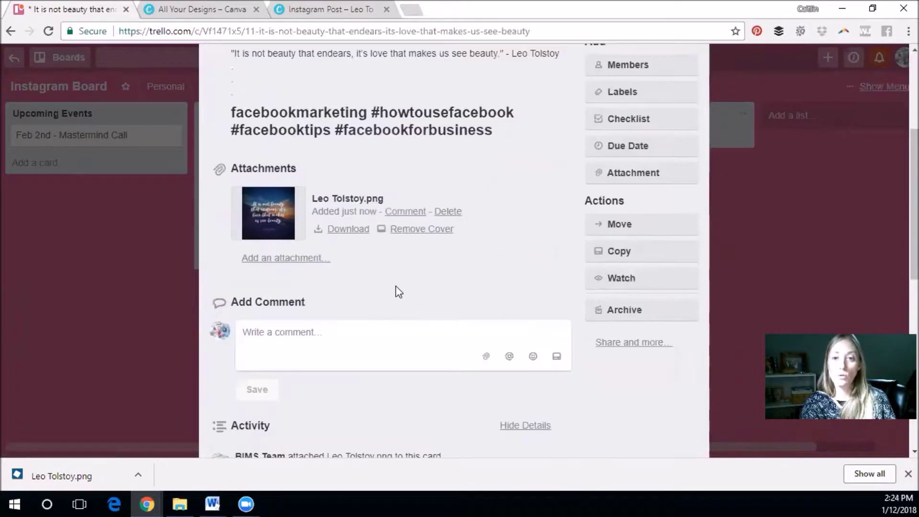
{"action": "left_click", "coordinate": [149, 294]}
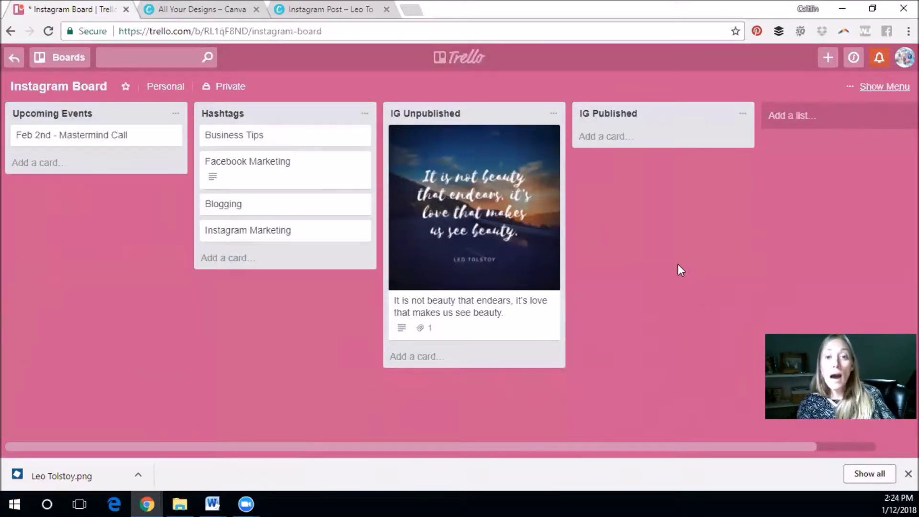
{"action": "left_click_drag", "start_coordinate": [520, 210], "coordinate": [684, 182]}
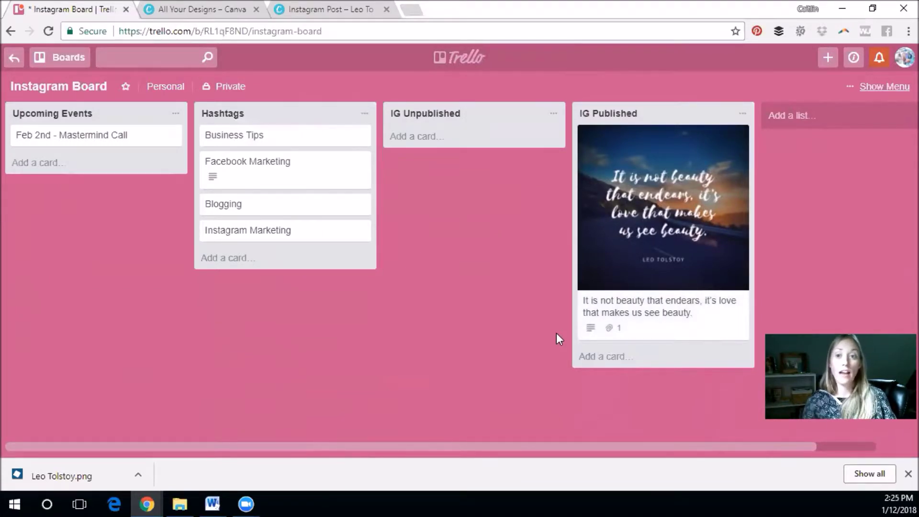
Move the quote card back to IG Unpublished and reorder the Hashtags cards as Facebook Marketing, Instagram Marketing, Business Tips, Blogging.
{"action": "left_click_drag", "start_coordinate": [622, 330], "coordinate": [421, 239]}
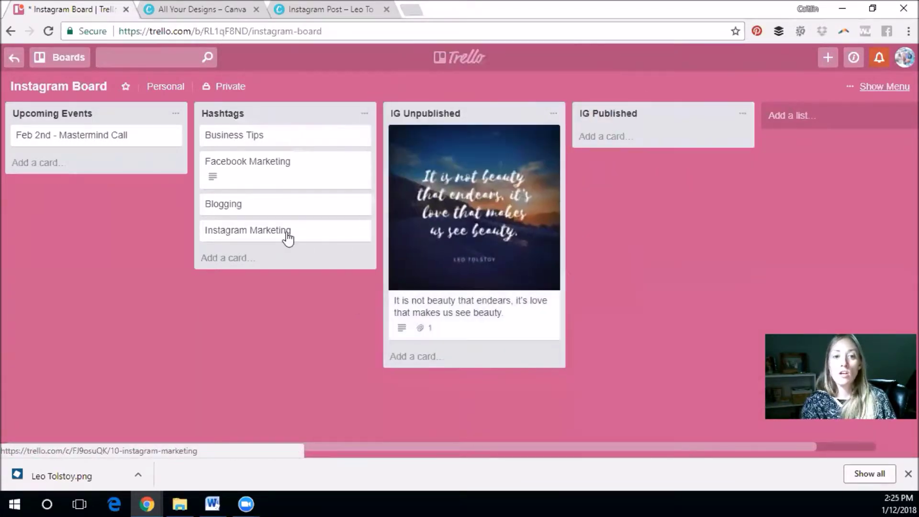
{"action": "left_click_drag", "start_coordinate": [267, 215], "coordinate": [276, 133]}
{"action": "left_click_drag", "start_coordinate": [263, 235], "coordinate": [258, 173]}
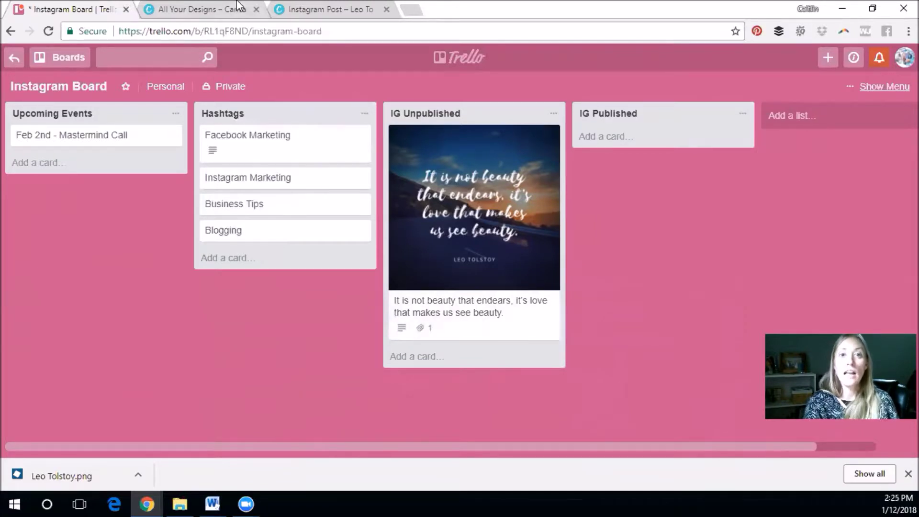
Duplicate the quote page of the Leo Tolstoy design in Canva and return to the Trello board.
{"action": "left_click", "coordinate": [330, 9]}
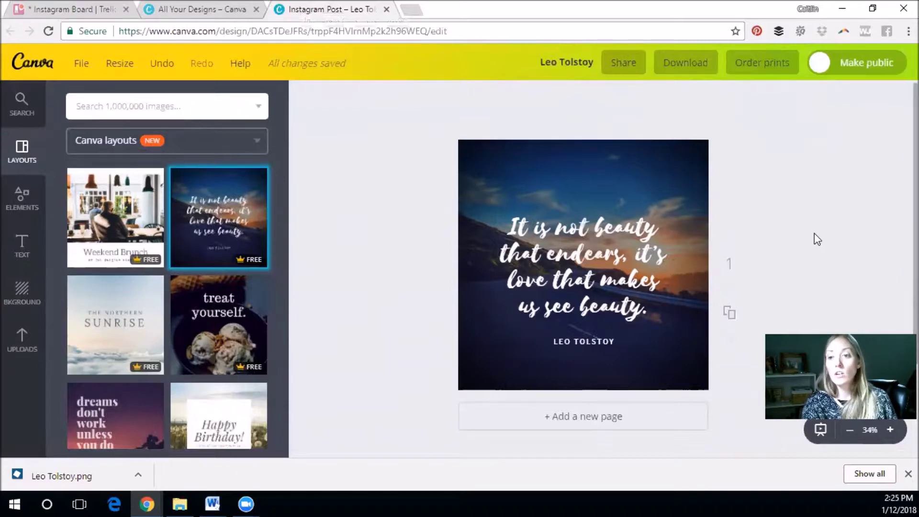
{"action": "scroll", "coordinate": [785, 224], "scroll_direction": "down", "scroll_amount": 3}
{"action": "left_click", "coordinate": [730, 189]}
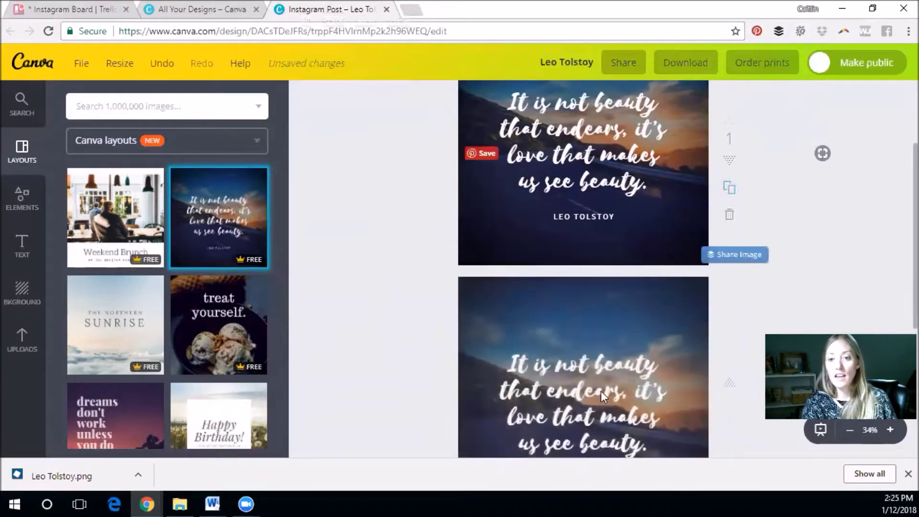
{"action": "scroll", "coordinate": [545, 202], "scroll_direction": "down", "scroll_amount": 3}
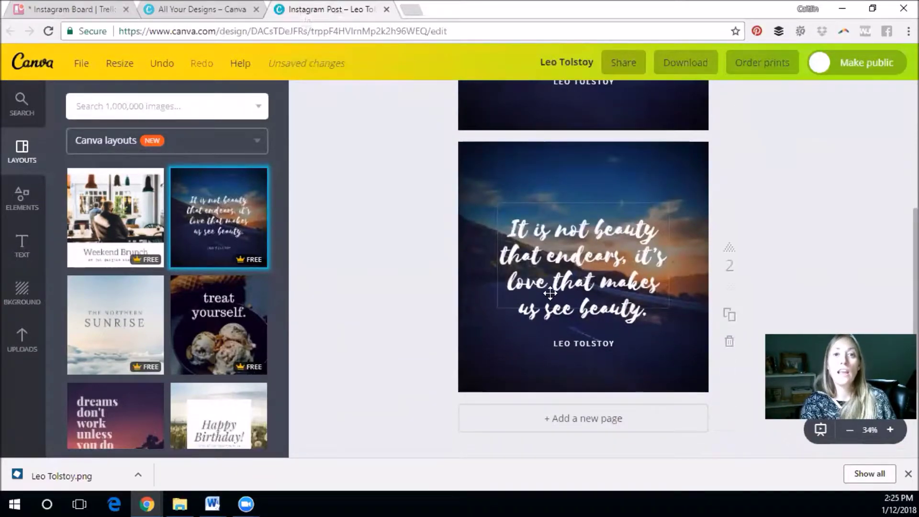
{"action": "left_click", "coordinate": [675, 158]}
{"action": "left_click", "coordinate": [399, 272]}
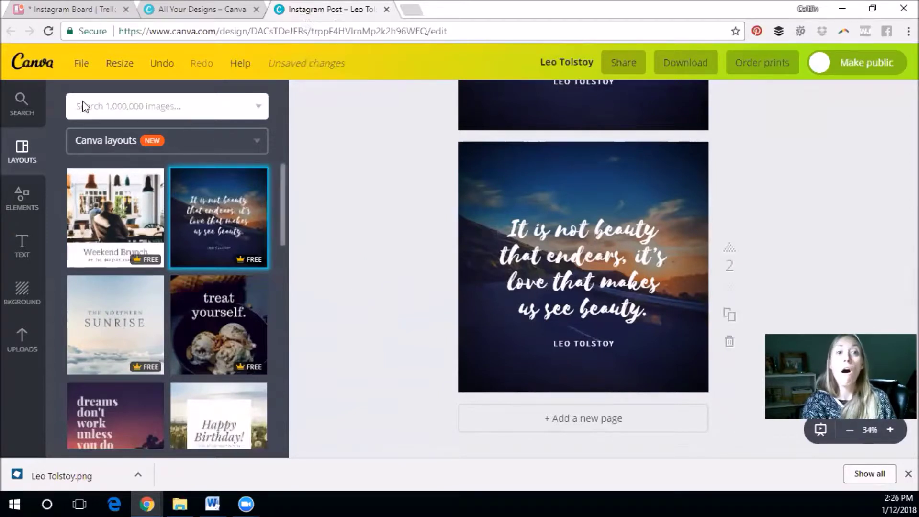
{"action": "left_click", "coordinate": [79, 9]}
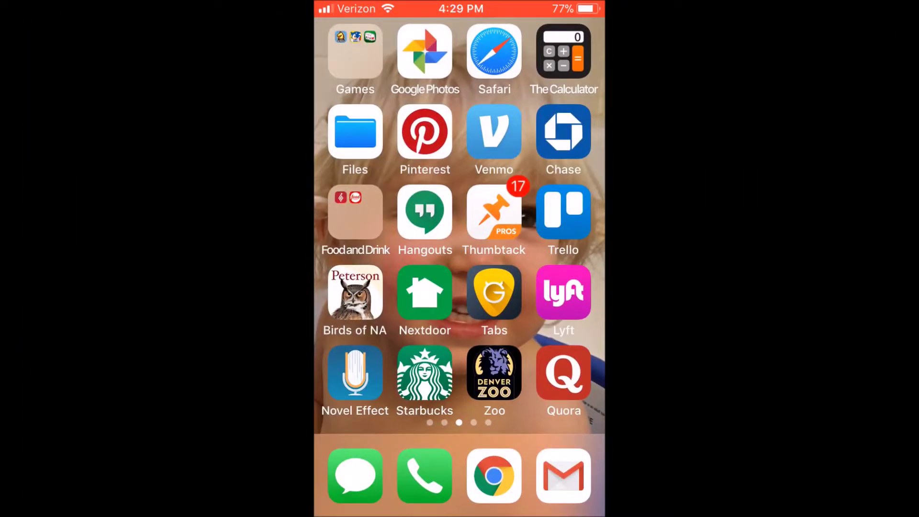
Open Trello on the phone and move the quote card from IG Published to IG Unpublished.
{"action": "left_click", "coordinate": [563, 212]}
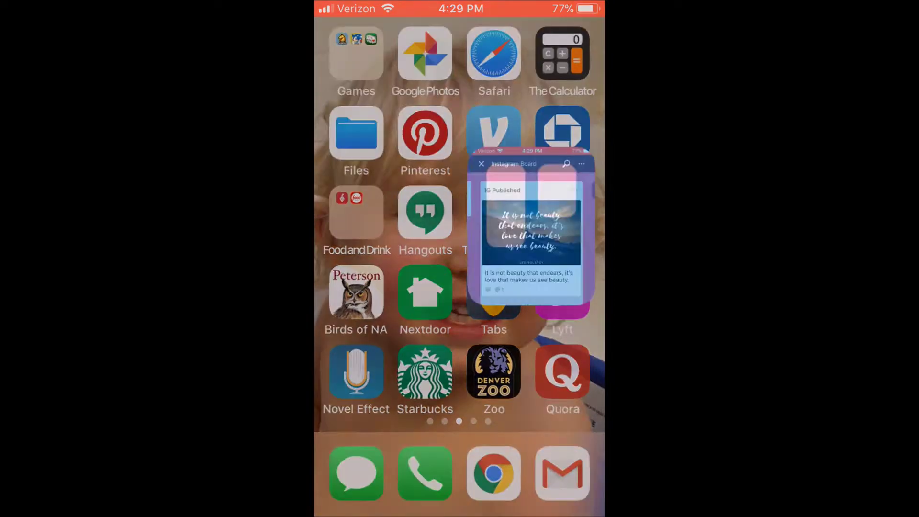
{"action": "left_click_drag", "start_coordinate": [407, 306], "coordinate": [515, 306]}
{"action": "left_click_drag", "start_coordinate": [463, 229], "coordinate": [495, 191]}
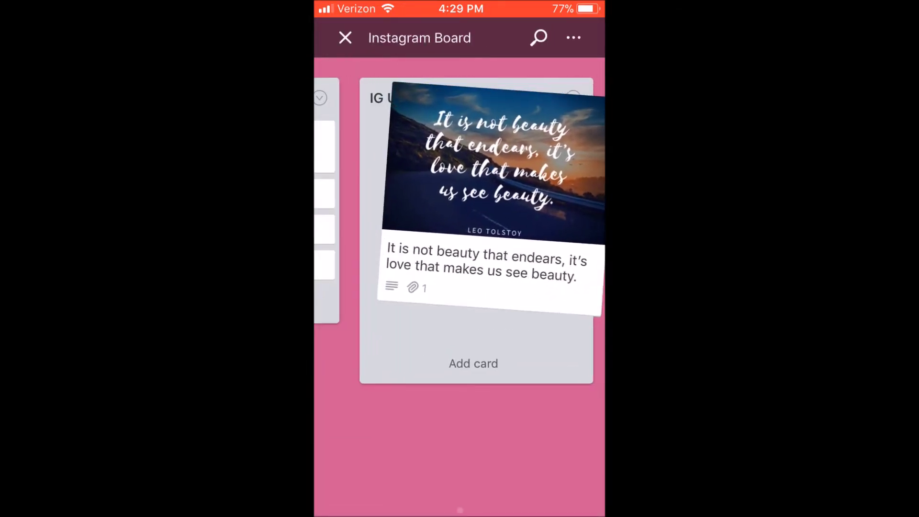
Look through the Instagram Board's lists from Upcoming Events and Hashtags to IG Unpublished and IG Published.
{"action": "left_click_drag", "start_coordinate": [382, 287], "coordinate": [526, 287]}
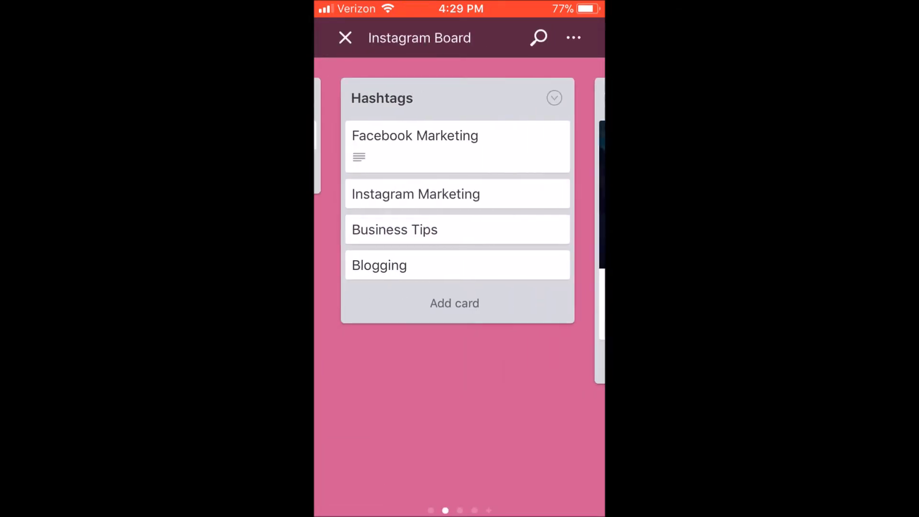
{"action": "left_click_drag", "start_coordinate": [383, 288], "coordinate": [527, 287]}
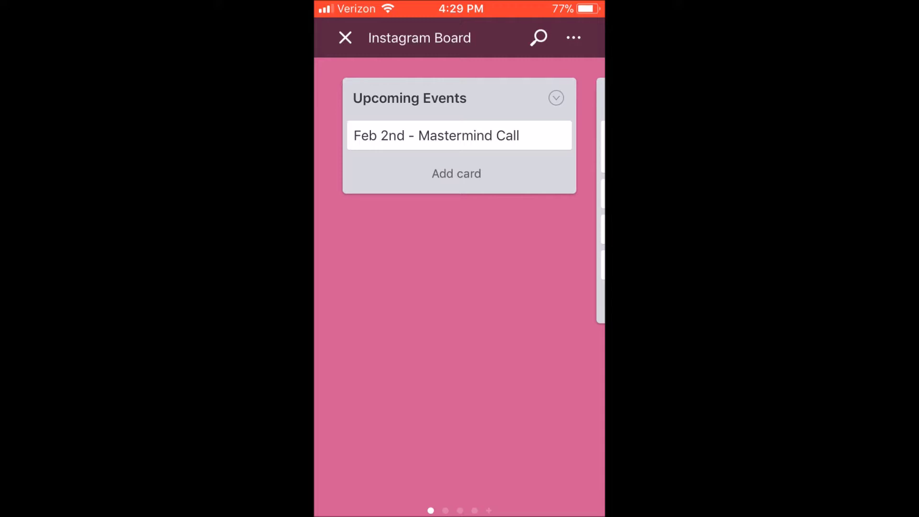
{"action": "scroll", "coordinate": [459, 230], "scroll_direction": "right", "scroll_amount": 5}
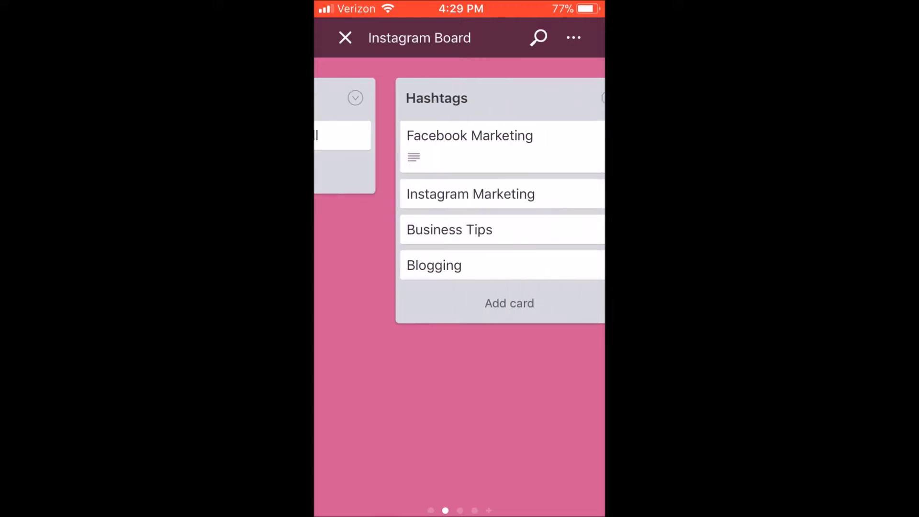
{"action": "scroll", "coordinate": [460, 230], "scroll_direction": "right", "scroll_amount": 5}
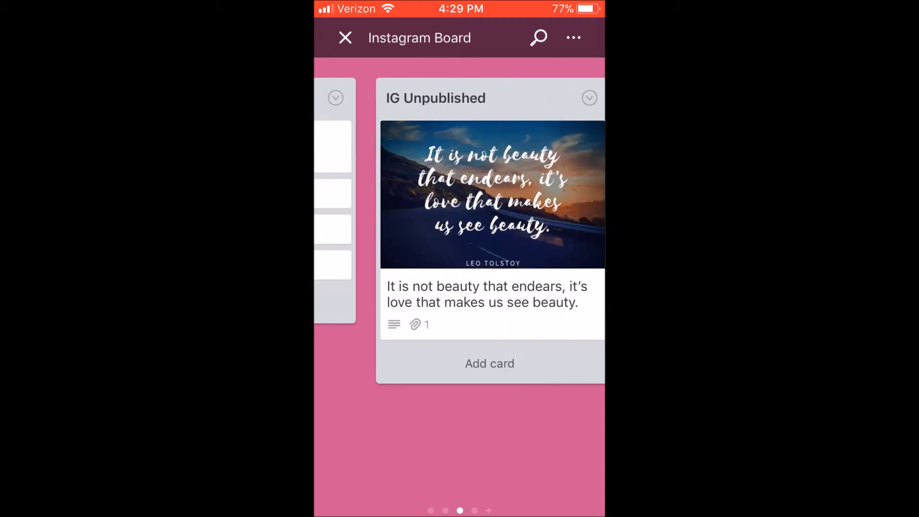
{"action": "scroll", "coordinate": [460, 230], "scroll_direction": "right", "scroll_amount": 5}
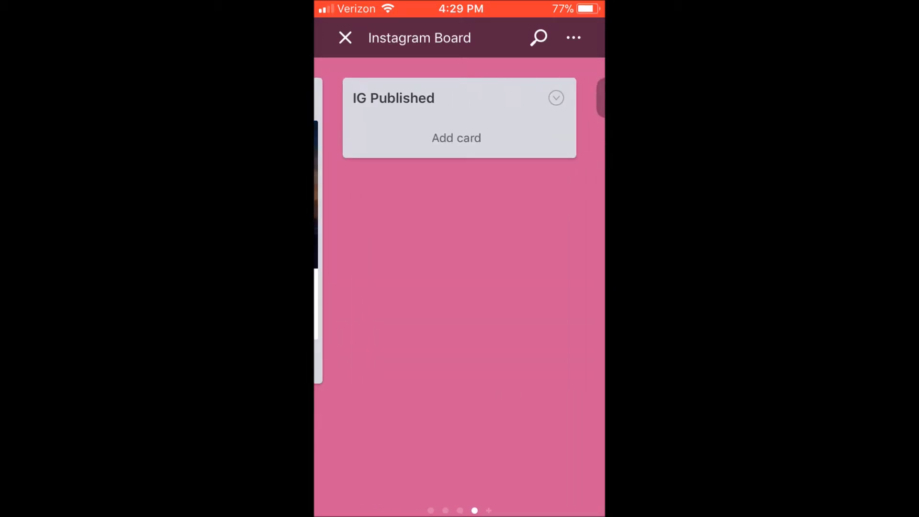
View the Facebook Marketing card's hashtag description from the Hashtags list and close the card.
{"action": "scroll", "coordinate": [460, 230], "scroll_direction": "left", "scroll_amount": 5}
{"action": "scroll", "coordinate": [459, 229], "scroll_direction": "left", "scroll_amount": 5}
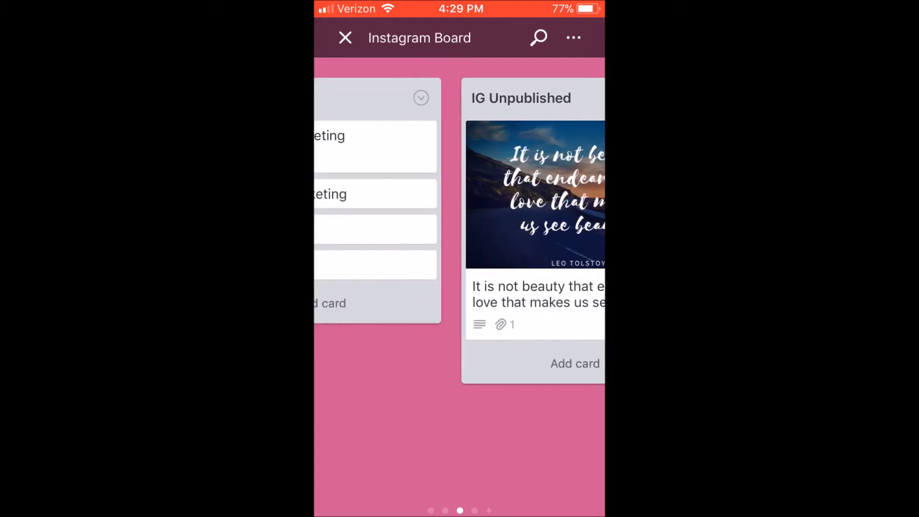
{"action": "left_click", "coordinate": [450, 144]}
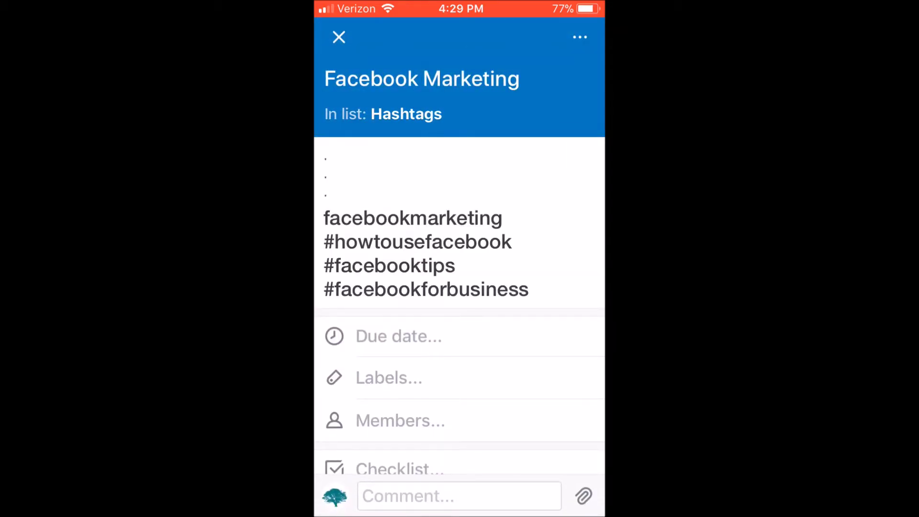
{"action": "left_click", "coordinate": [416, 254]}
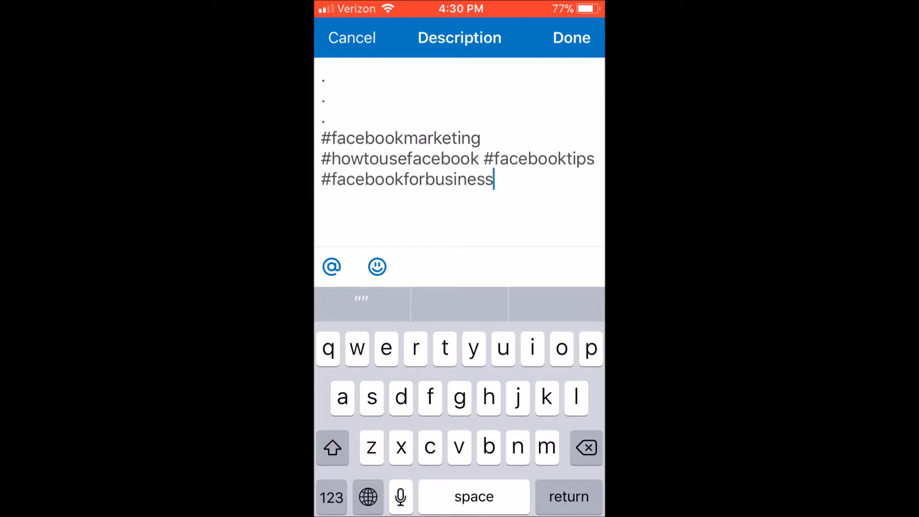
{"action": "left_click", "coordinate": [572, 38]}
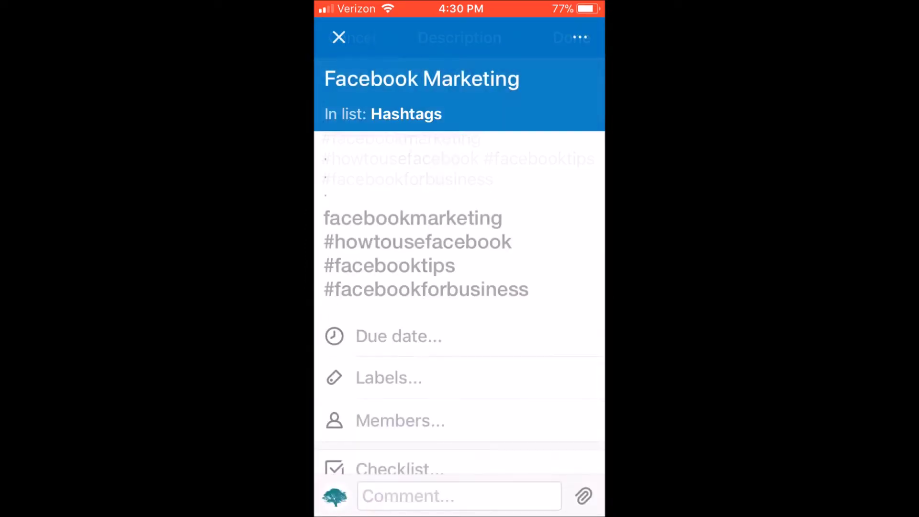
{"action": "left_click", "coordinate": [339, 37]}
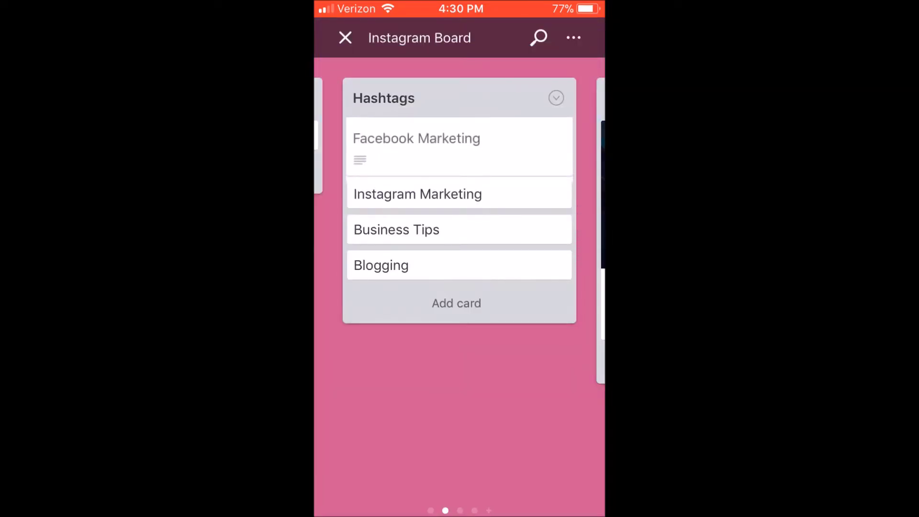
Copy the full description, including quote, dots and hashtags, from the IG Unpublished quote card and close the card.
{"action": "scroll", "coordinate": [459, 229], "scroll_direction": "right", "scroll_amount": 5}
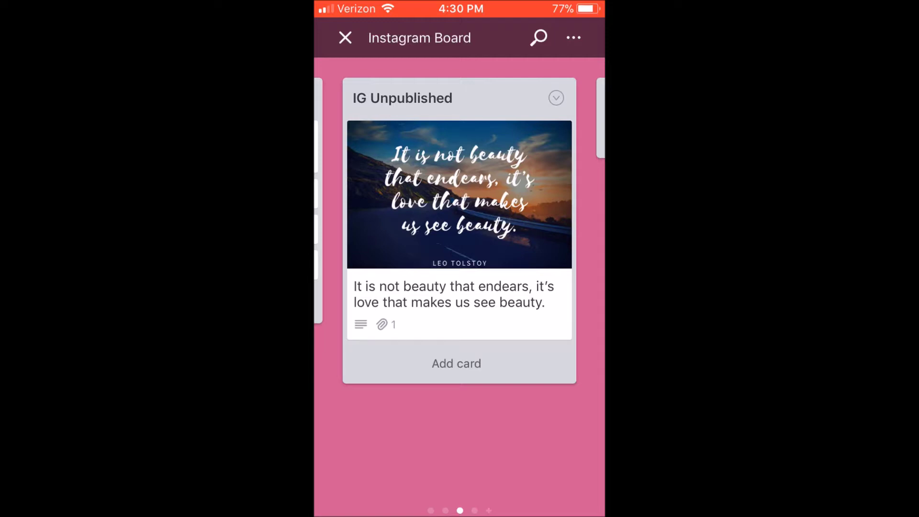
{"action": "left_click", "coordinate": [460, 230]}
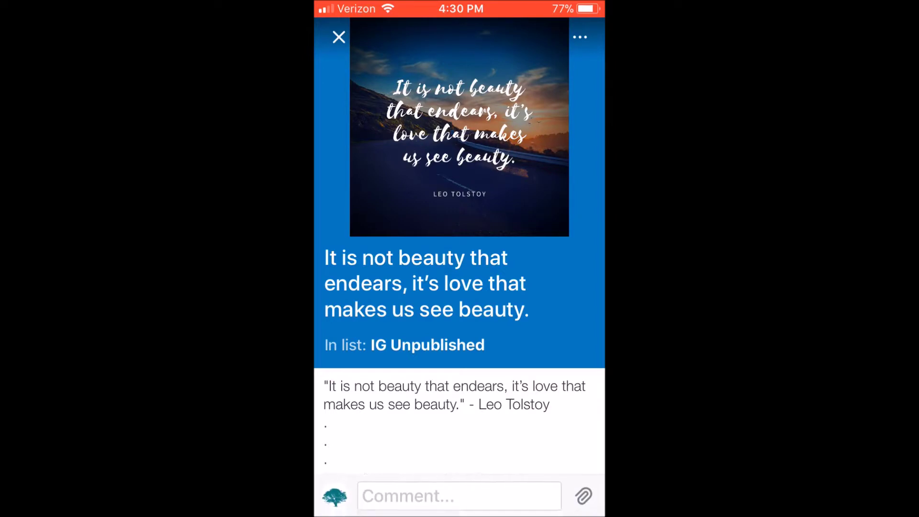
{"action": "scroll", "coordinate": [459, 287], "scroll_direction": "down", "scroll_amount": 3}
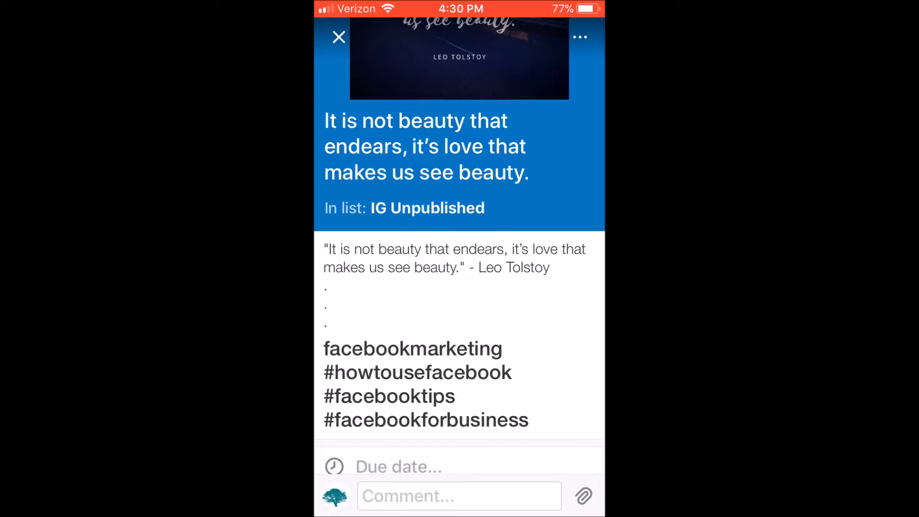
{"action": "left_click", "coordinate": [454, 259]}
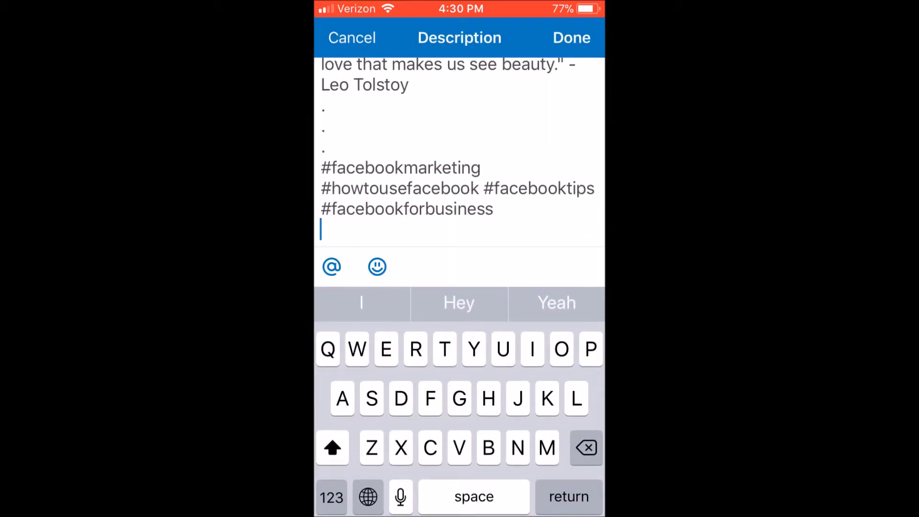
{"action": "left_click", "coordinate": [467, 209]}
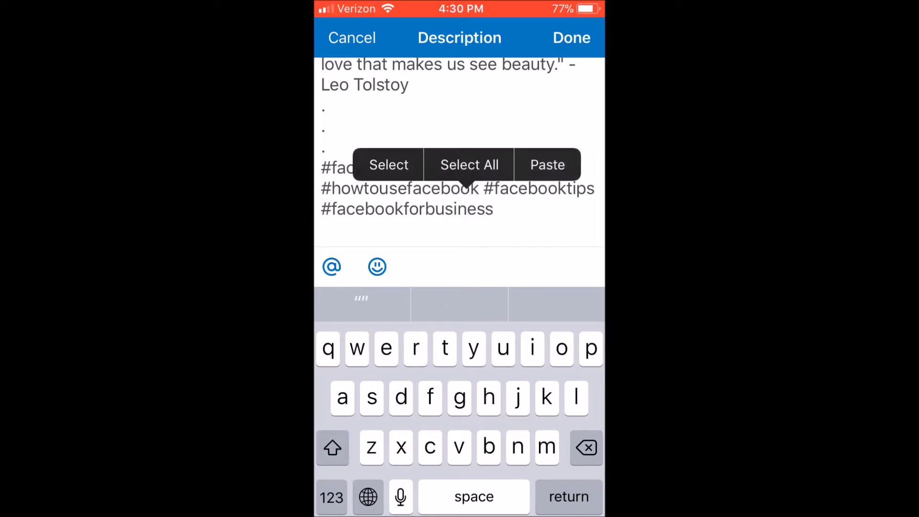
{"action": "left_click", "coordinate": [469, 165]}
{"action": "left_click", "coordinate": [439, 147]}
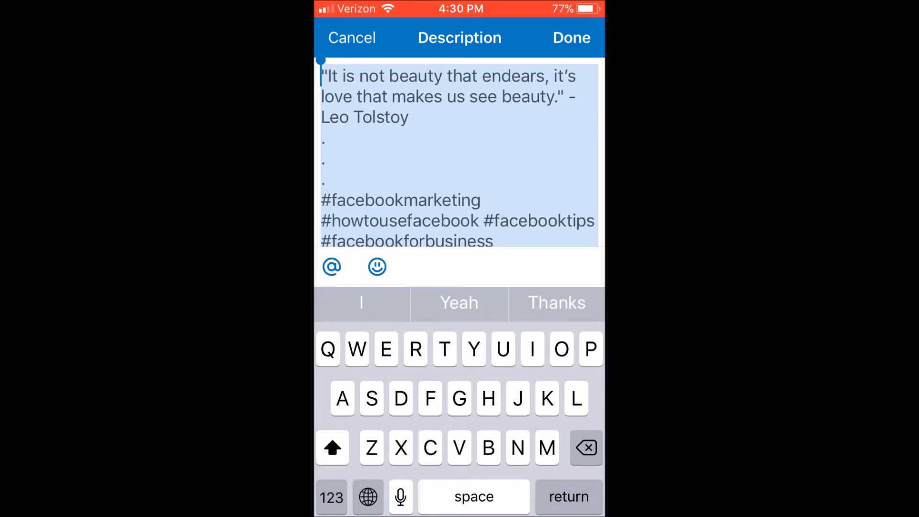
{"action": "left_click", "coordinate": [571, 37]}
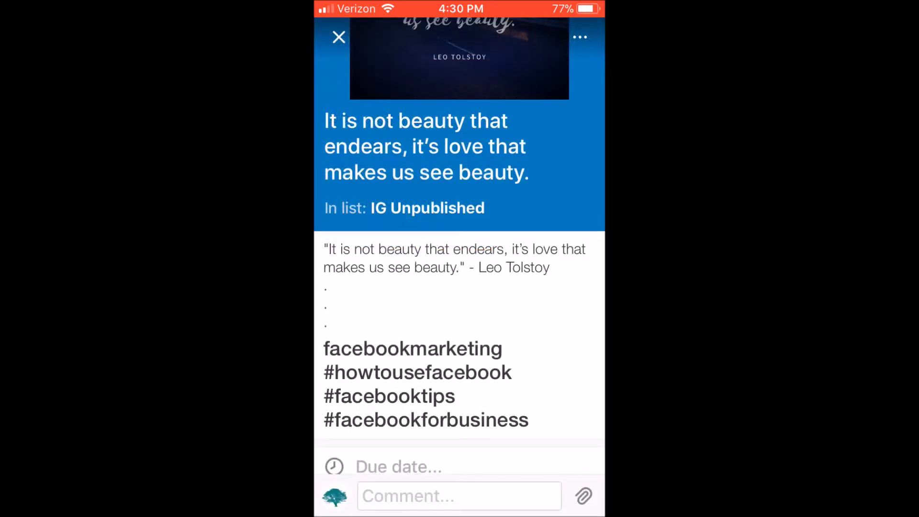
{"action": "scroll", "coordinate": [460, 239], "scroll_direction": "up", "scroll_amount": 3}
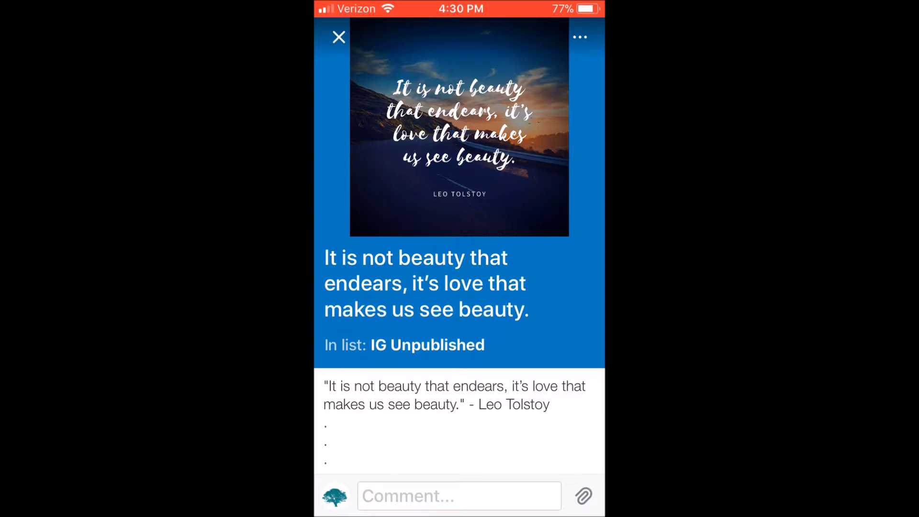
{"action": "left_click", "coordinate": [339, 37]}
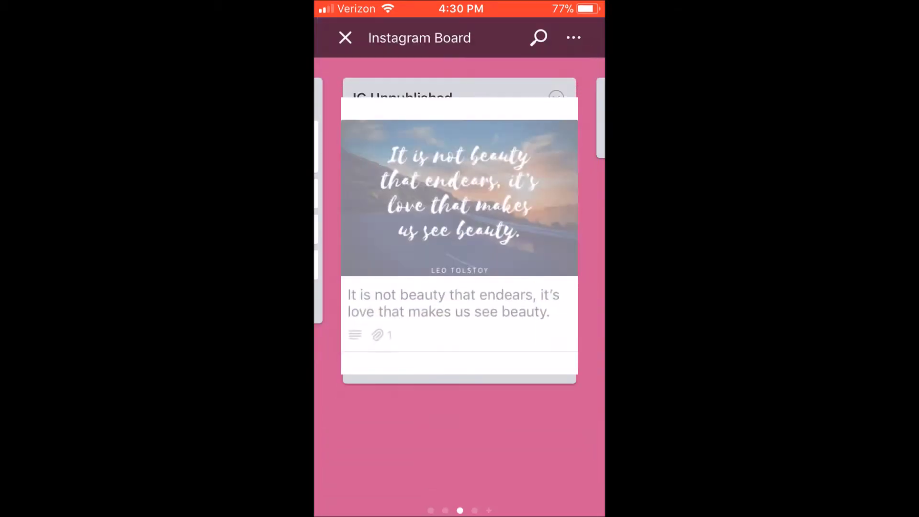
Open the IG Unpublished quote card's Leo Tolstoy.png image and bring up its sharing options.
{"action": "left_click", "coordinate": [459, 231]}
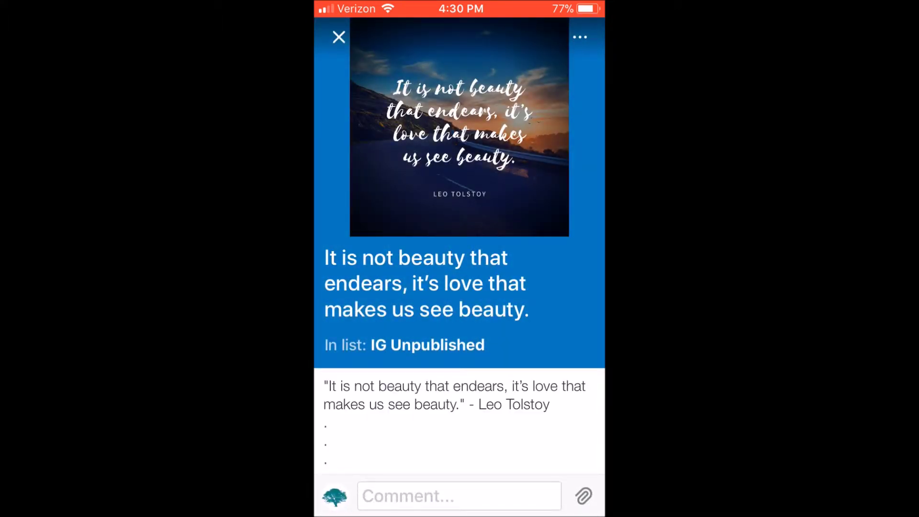
{"action": "left_click", "coordinate": [579, 37]}
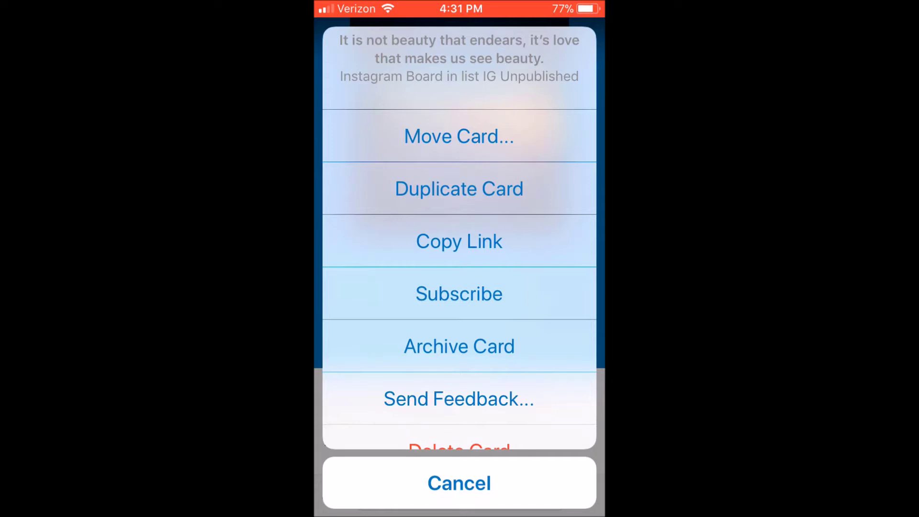
{"action": "left_click", "coordinate": [459, 483]}
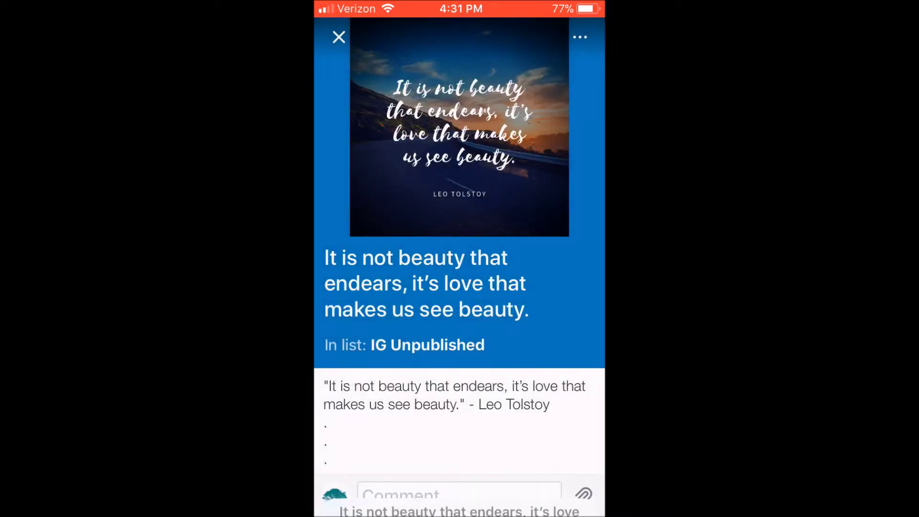
{"action": "left_click", "coordinate": [459, 127]}
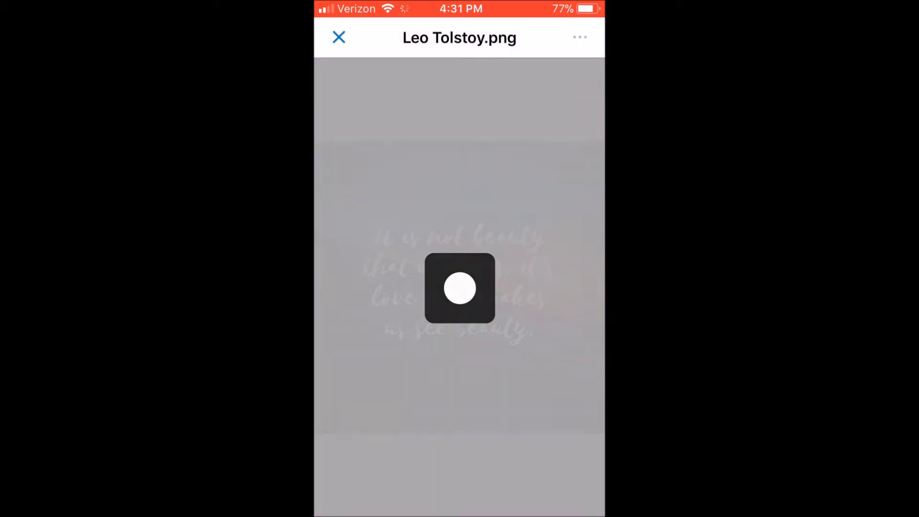
{"action": "left_click", "coordinate": [579, 37]}
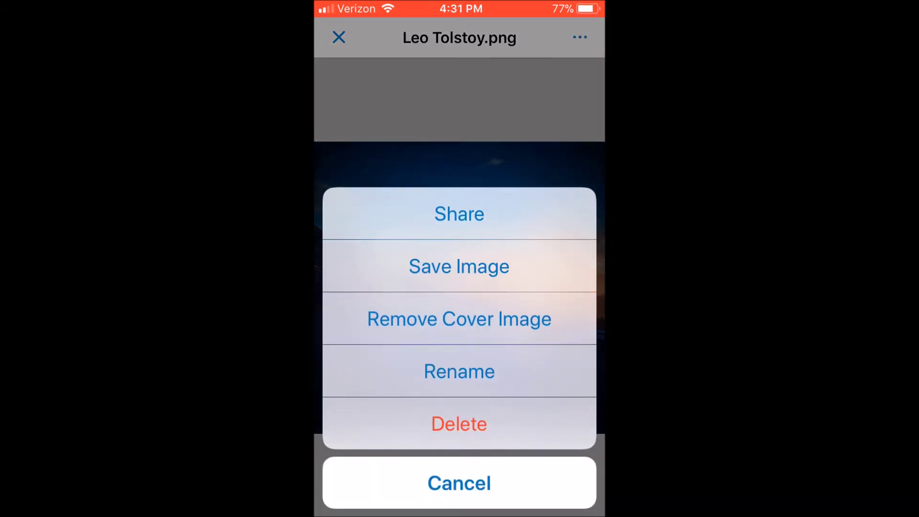
{"action": "left_click", "coordinate": [458, 213]}
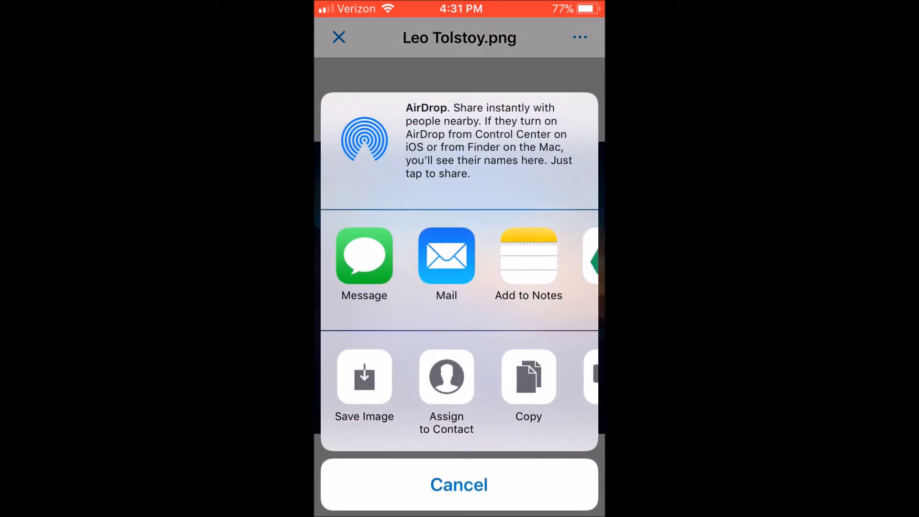
Look through the sharing destinations for the image and choose Instagram.
{"action": "scroll", "coordinate": [460, 263], "scroll_direction": "right", "scroll_amount": 5}
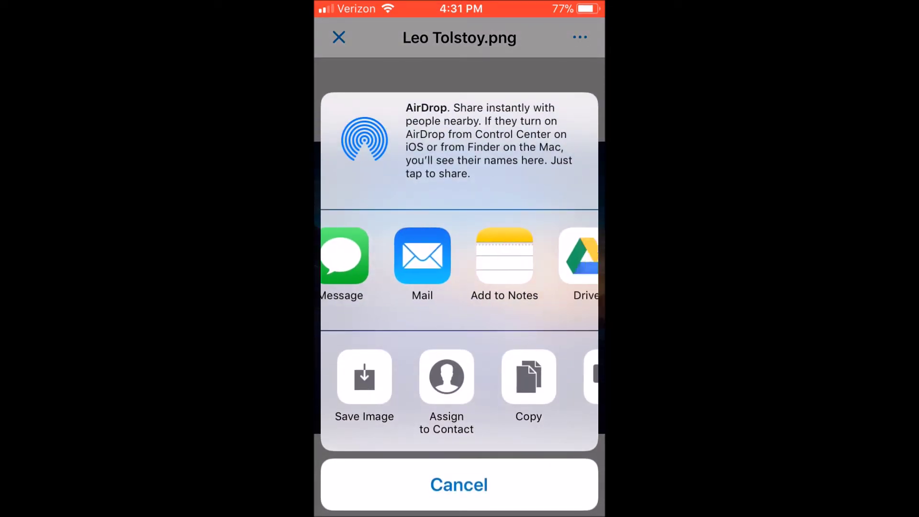
{"action": "scroll", "coordinate": [459, 263], "scroll_direction": "right", "scroll_amount": 10}
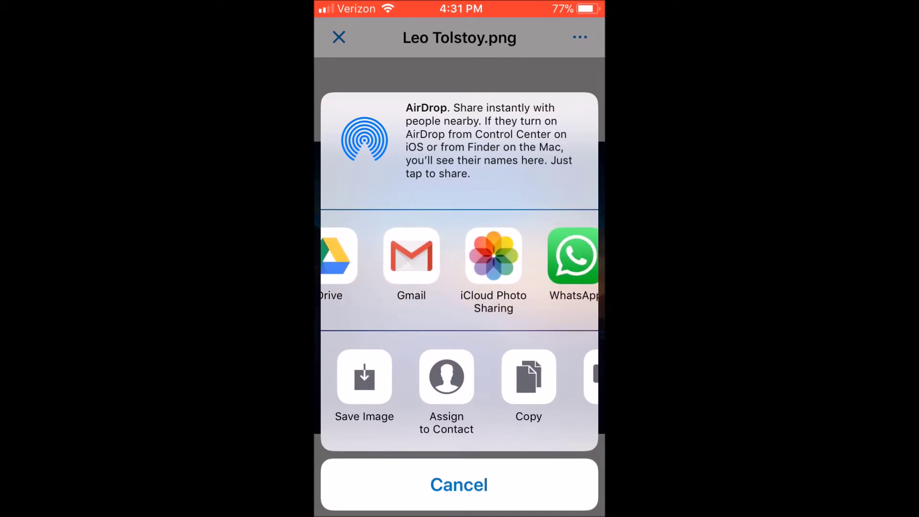
{"action": "scroll", "coordinate": [460, 263], "scroll_direction": "right", "scroll_amount": 4}
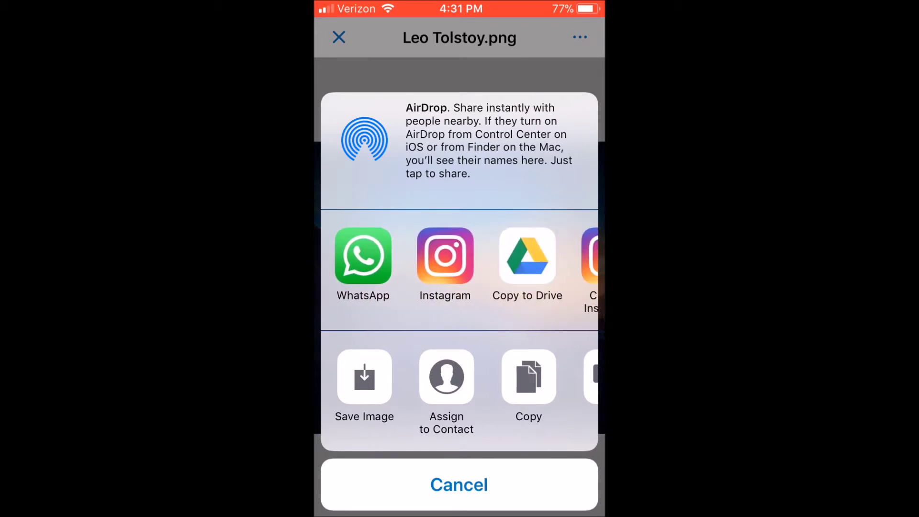
{"action": "scroll", "coordinate": [460, 263], "scroll_direction": "right", "scroll_amount": 3}
{"action": "scroll", "coordinate": [459, 263], "scroll_direction": "left", "scroll_amount": 6}
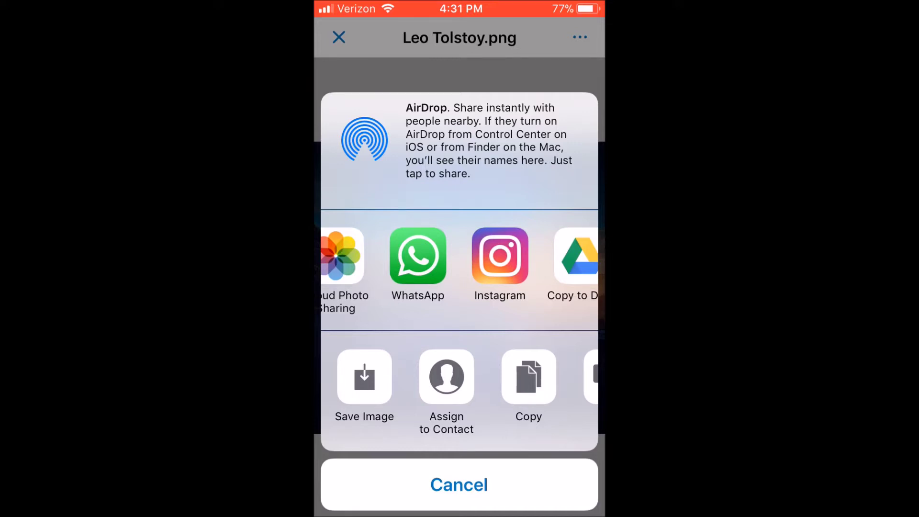
{"action": "left_click", "coordinate": [459, 485]}
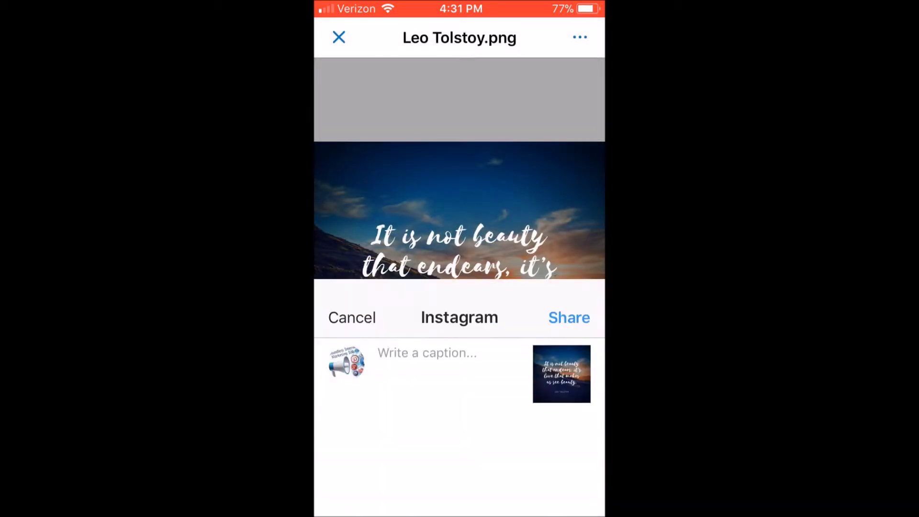
Paste the copied quote, dots and hashtags as the Instagram caption and share the post.
{"action": "left_click", "coordinate": [376, 73]}
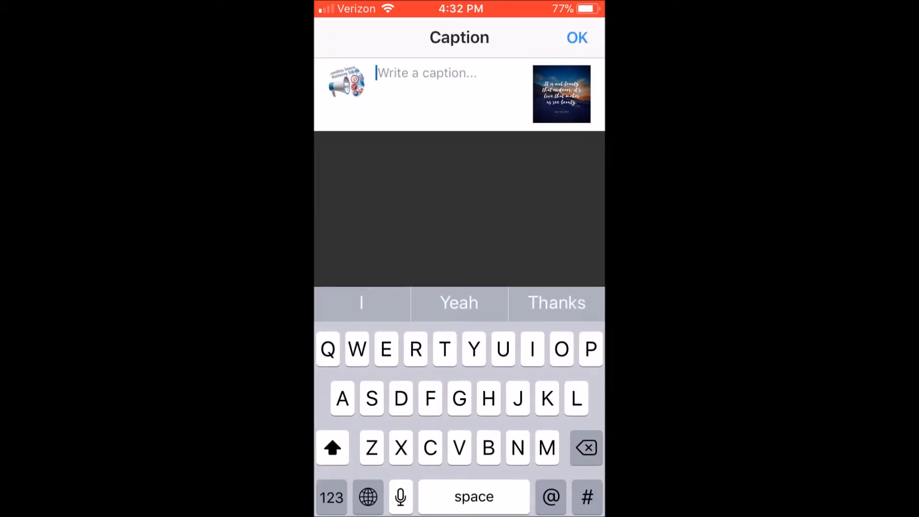
{"action": "left_click", "coordinate": [376, 74]}
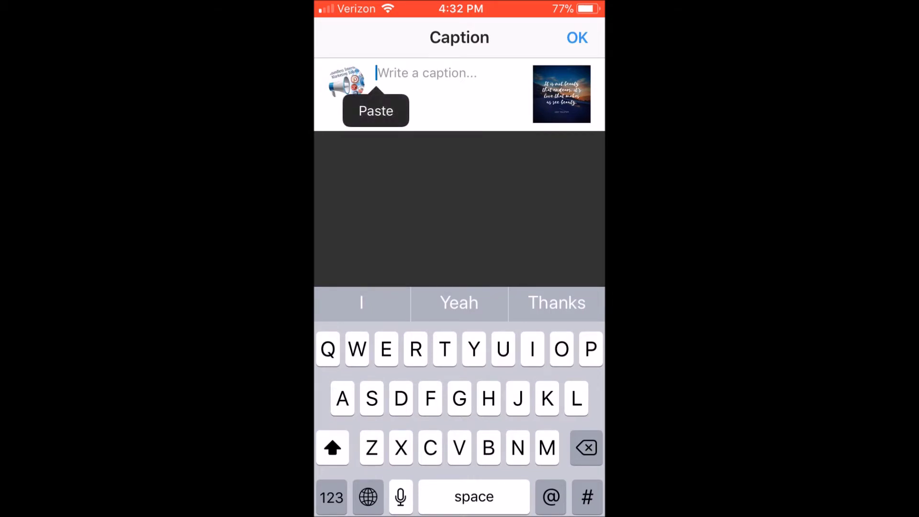
{"action": "left_click", "coordinate": [376, 110]}
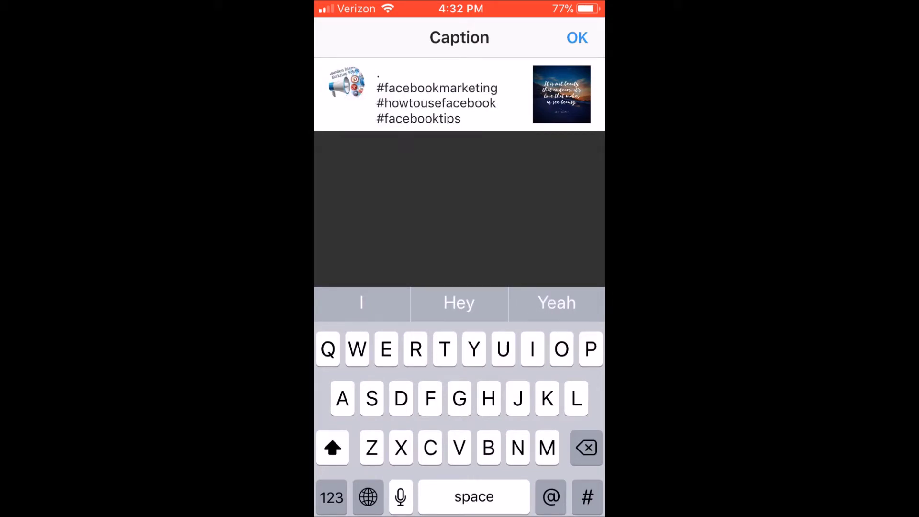
{"action": "left_click", "coordinate": [577, 38]}
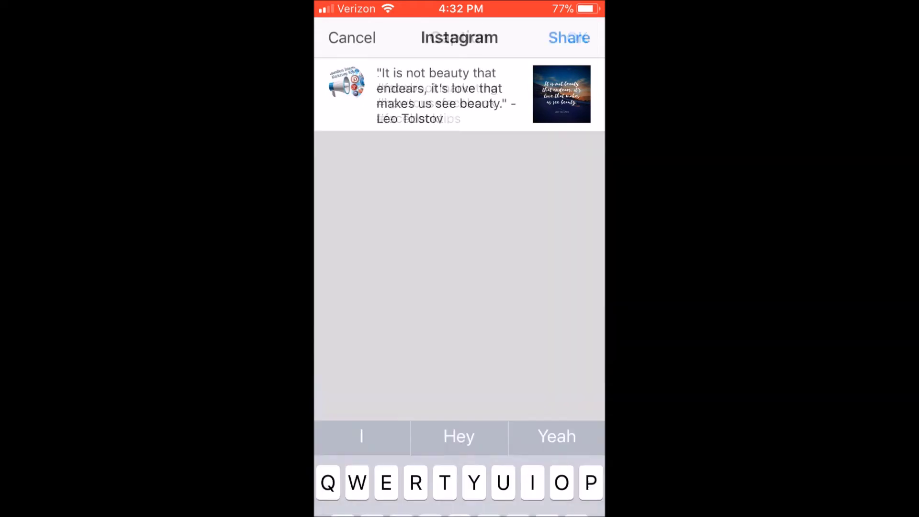
{"action": "left_click", "coordinate": [568, 37]}
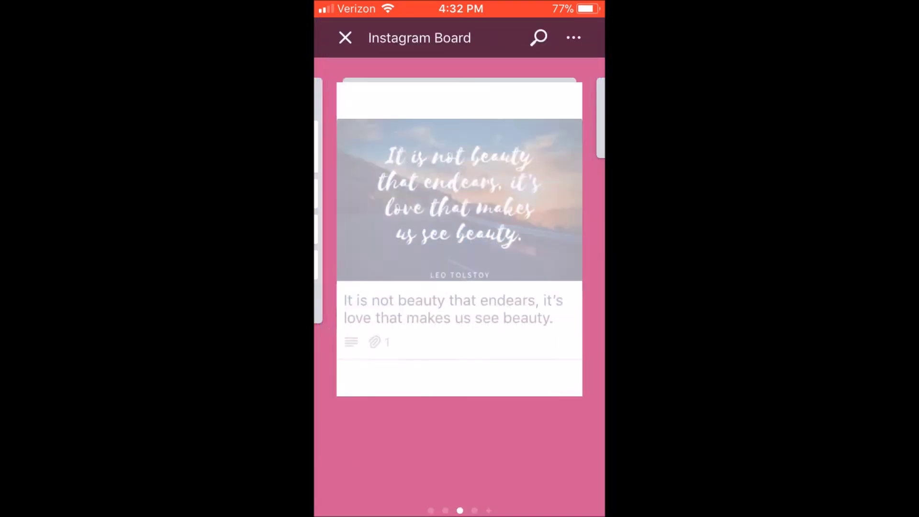
Move the quote card from IG Unpublished to IG Published and return to the IG Unpublished list.
{"action": "left_click_drag", "start_coordinate": [434, 229], "coordinate": [420, 154]}
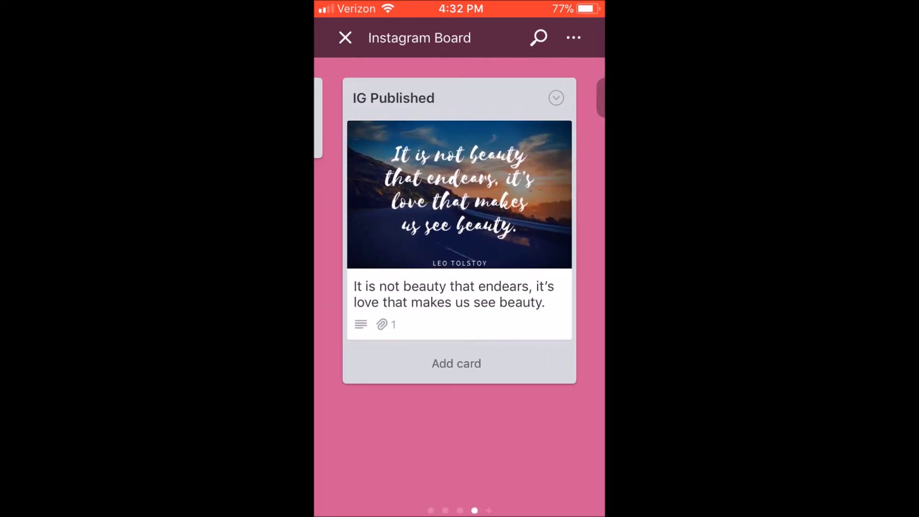
{"action": "left_click_drag", "start_coordinate": [383, 239], "coordinate": [550, 239]}
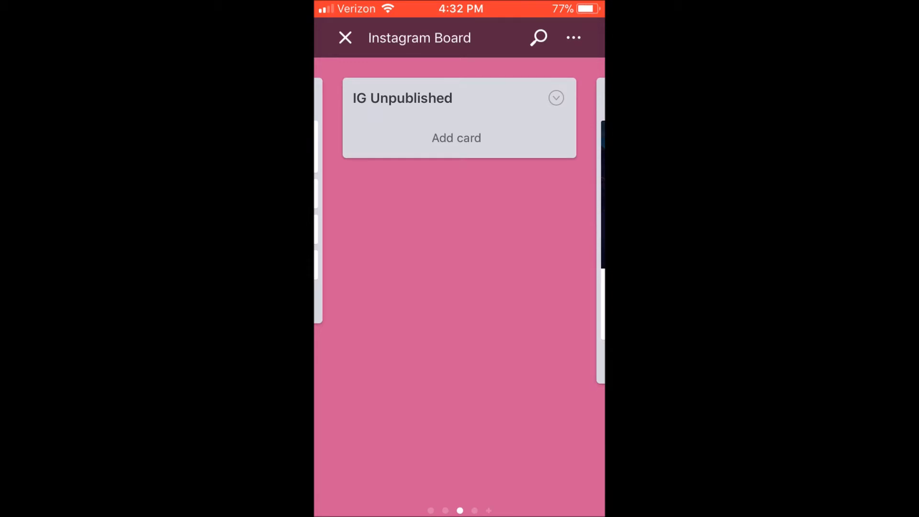
Switch to the Instagram app and refresh the business profile to bring up its grid of posts.
{"action": "key", "text": "super"}
{"action": "left_click_drag", "start_coordinate": [550, 239], "coordinate": [359, 240]}
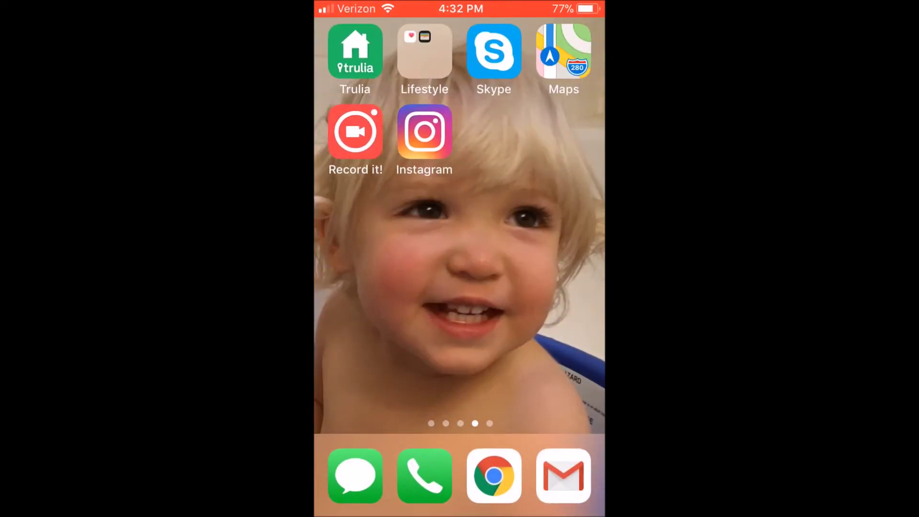
{"action": "left_click", "coordinate": [424, 131]}
{"action": "scroll", "coordinate": [460, 239], "scroll_direction": "up", "scroll_amount": 5}
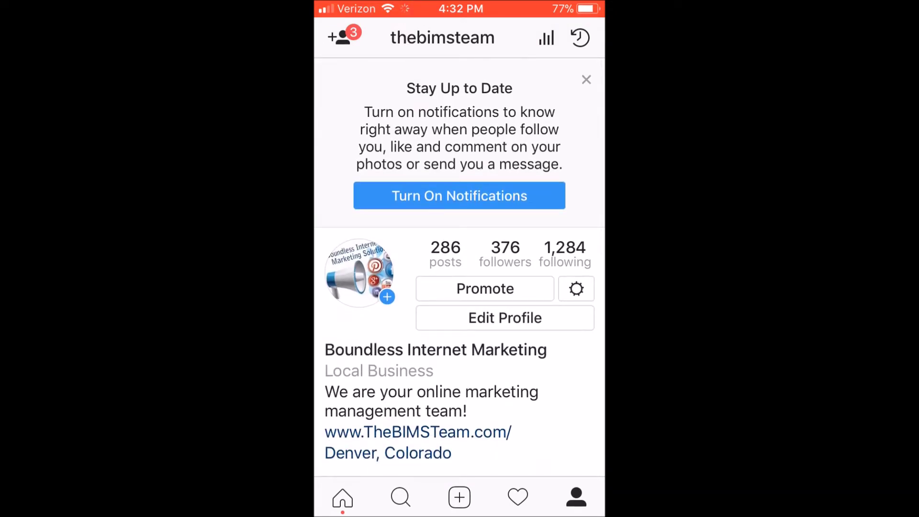
{"action": "scroll", "coordinate": [459, 264], "scroll_direction": "down", "scroll_amount": 3}
{"action": "scroll", "coordinate": [459, 263], "scroll_direction": "down", "scroll_amount": 3}
{"action": "scroll", "coordinate": [459, 263], "scroll_direction": "up", "scroll_amount": 3}
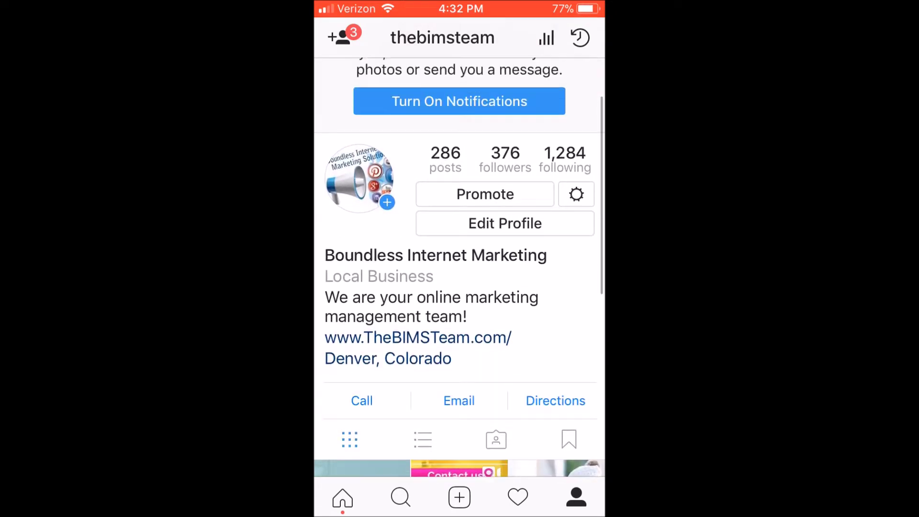
{"action": "scroll", "coordinate": [460, 267], "scroll_direction": "up", "scroll_amount": 2}
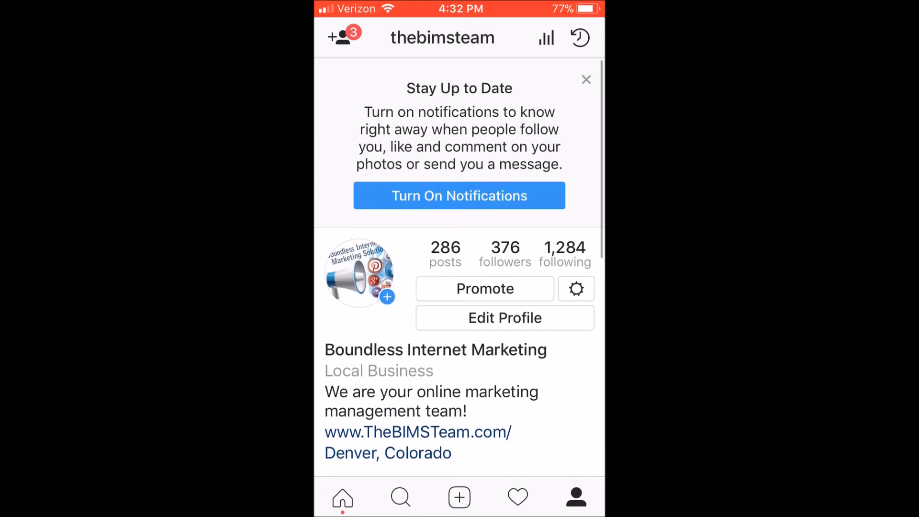
{"action": "scroll", "coordinate": [460, 267], "scroll_direction": "up", "scroll_amount": 4}
{"action": "scroll", "coordinate": [459, 267], "scroll_direction": "down", "scroll_amount": 2}
{"action": "scroll", "coordinate": [459, 267], "scroll_direction": "down", "scroll_amount": 5}
{"action": "scroll", "coordinate": [460, 267], "scroll_direction": "up", "scroll_amount": 2}
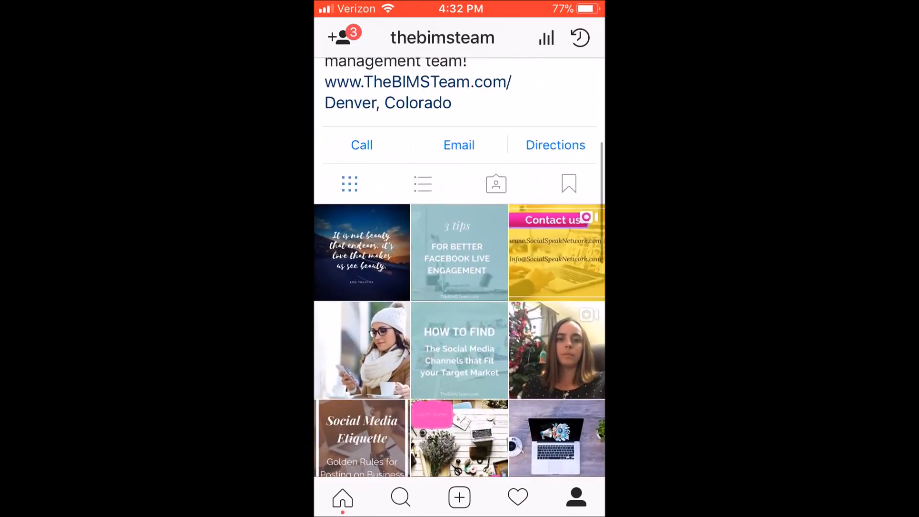
Open the new Leo Tolstoy quote post and review its image, caption and hashtags.
{"action": "left_click", "coordinate": [362, 252]}
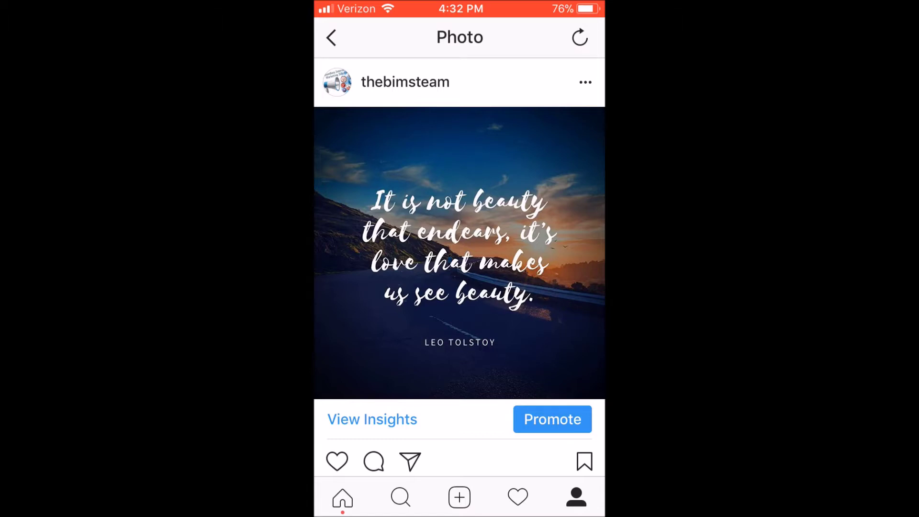
{"action": "scroll", "coordinate": [460, 267], "scroll_direction": "down", "scroll_amount": 3}
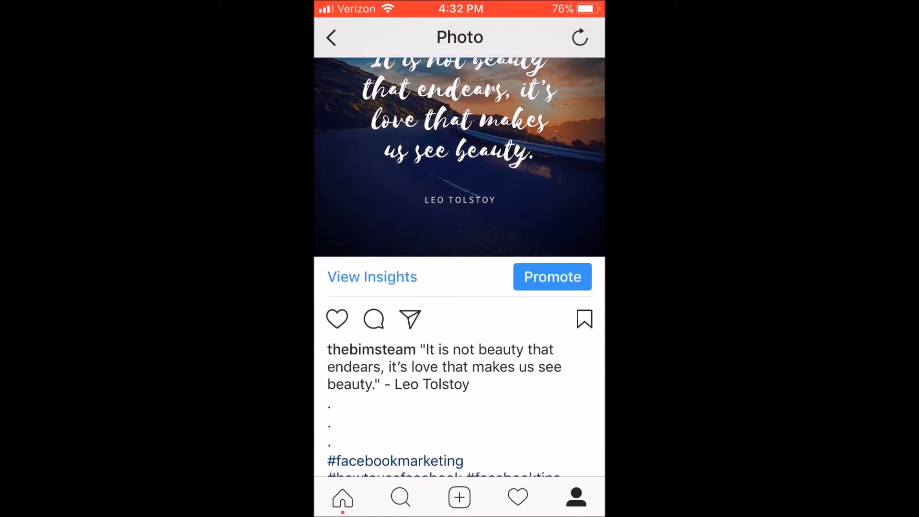
{"action": "scroll", "coordinate": [460, 267], "scroll_direction": "down", "scroll_amount": 3}
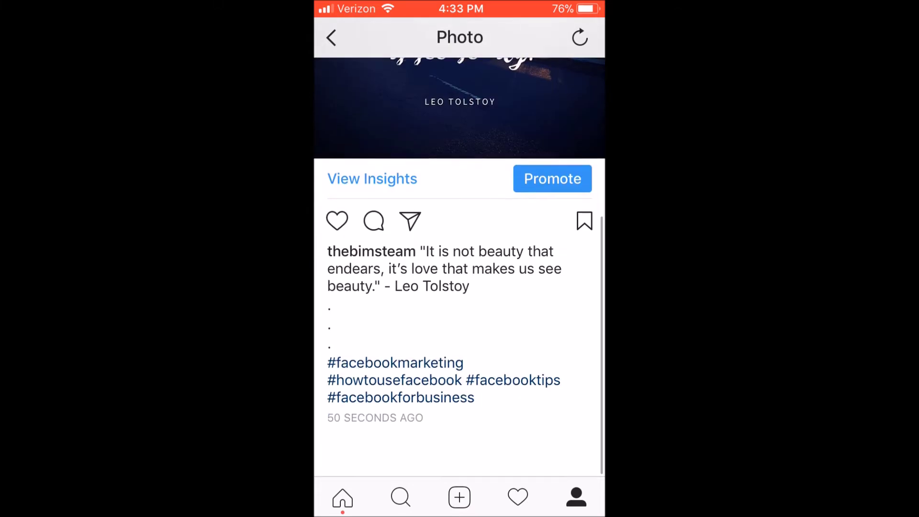
{"action": "scroll", "coordinate": [460, 267], "scroll_direction": "up", "scroll_amount": 5}
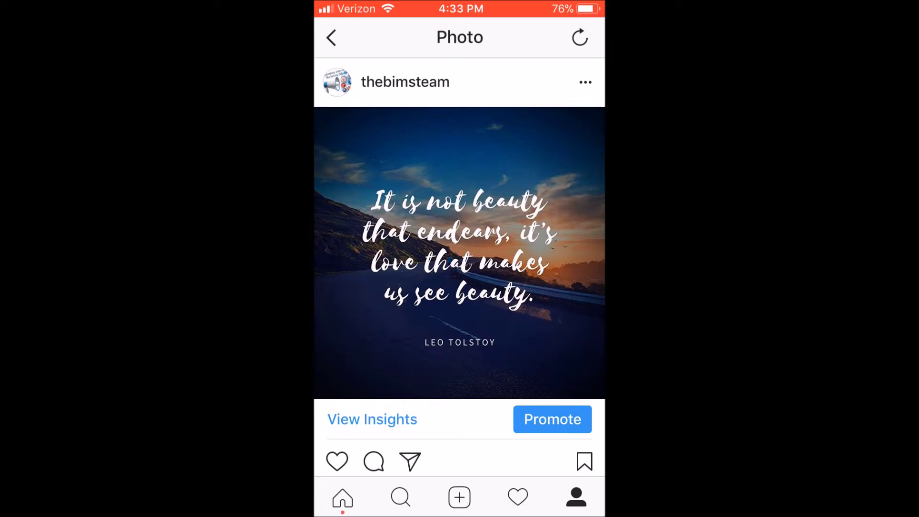
Open the quote post's information for editing and close the editor without changing the caption.
{"action": "left_click", "coordinate": [585, 82]}
{"action": "left_click", "coordinate": [459, 320]}
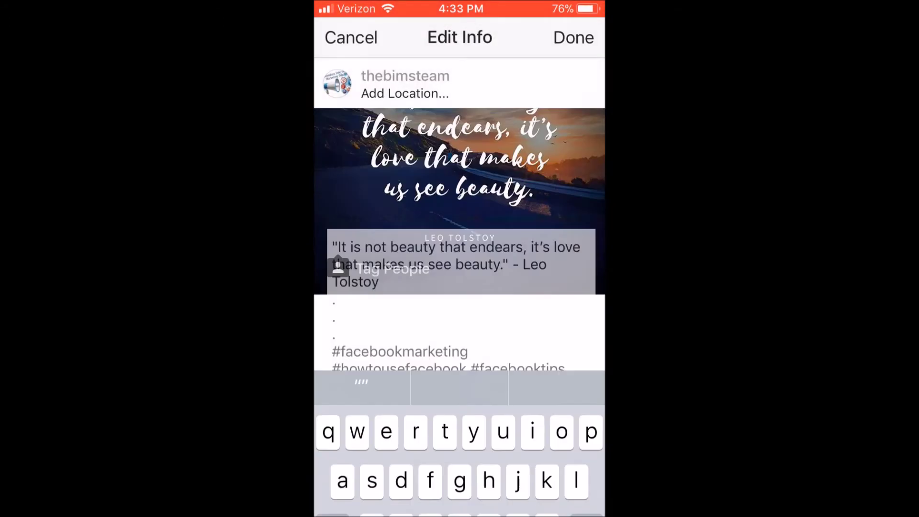
{"action": "left_click", "coordinate": [574, 37]}
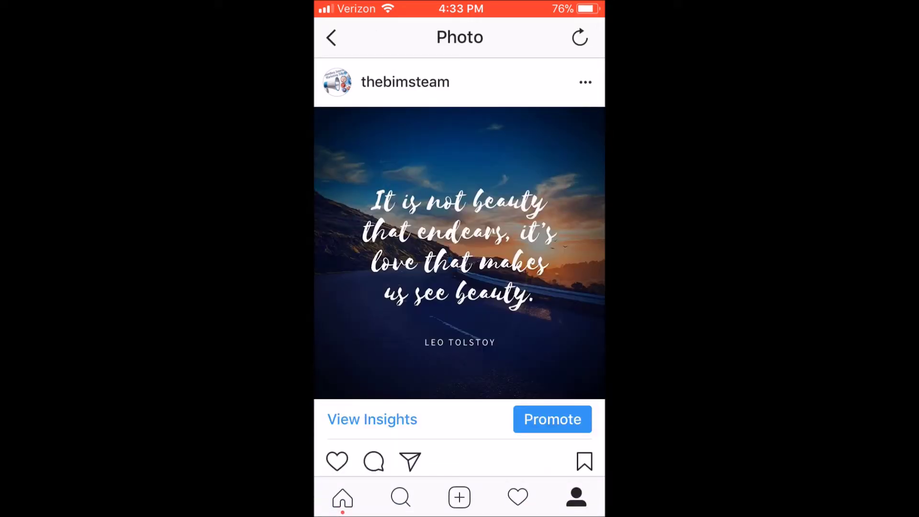
Try to add a location to the quote post, dismiss the location search, and close the editor.
{"action": "left_click", "coordinate": [585, 82]}
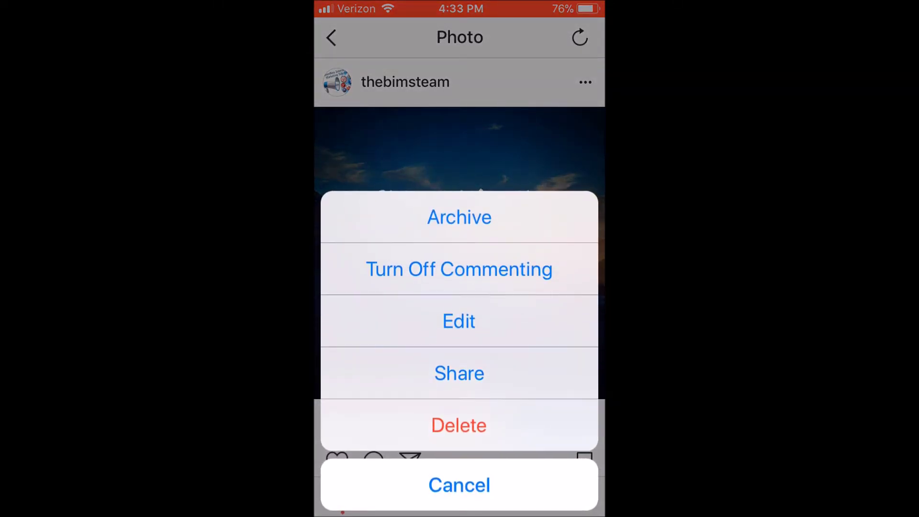
{"action": "left_click", "coordinate": [459, 321]}
{"action": "left_click", "coordinate": [404, 92]}
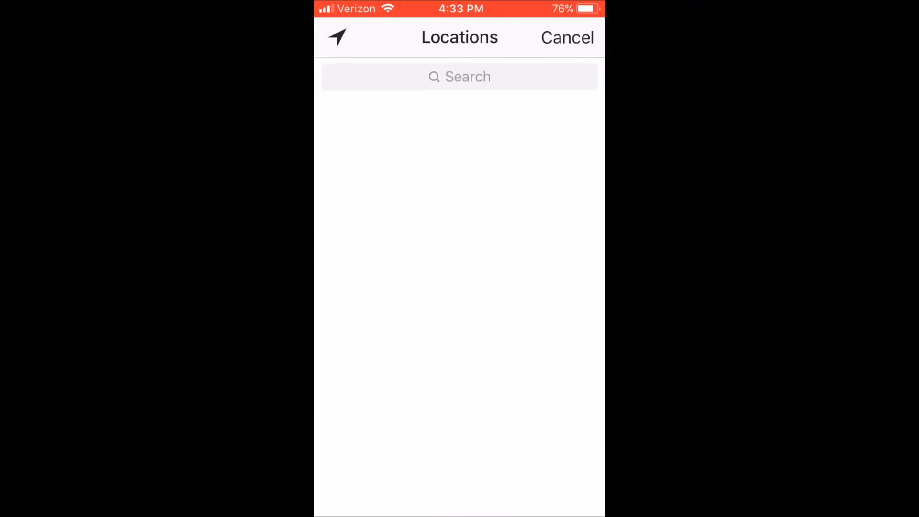
{"action": "left_click", "coordinate": [398, 354]}
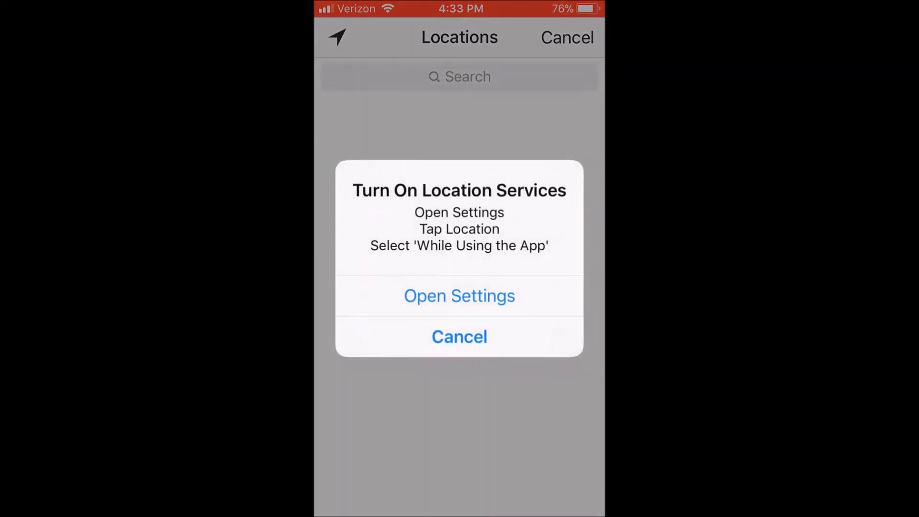
{"action": "left_click", "coordinate": [459, 336]}
{"action": "left_click", "coordinate": [567, 37]}
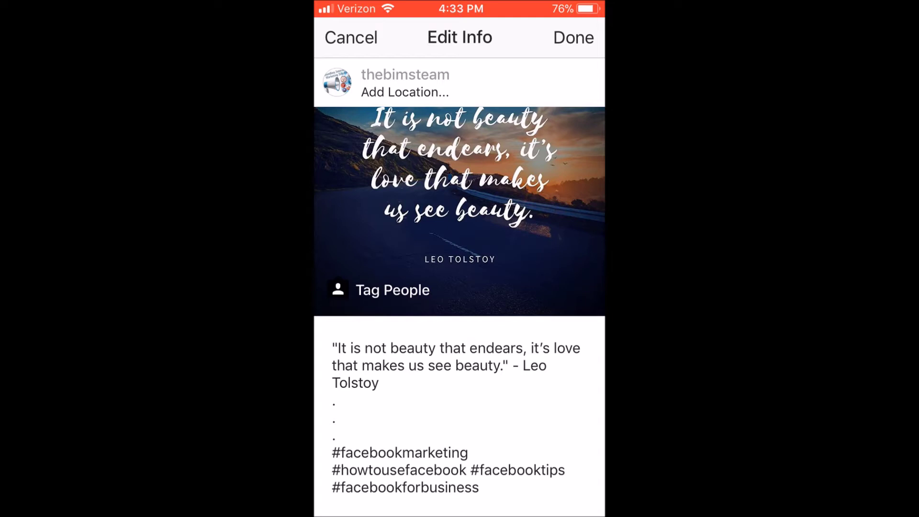
{"action": "left_click", "coordinate": [573, 37]}
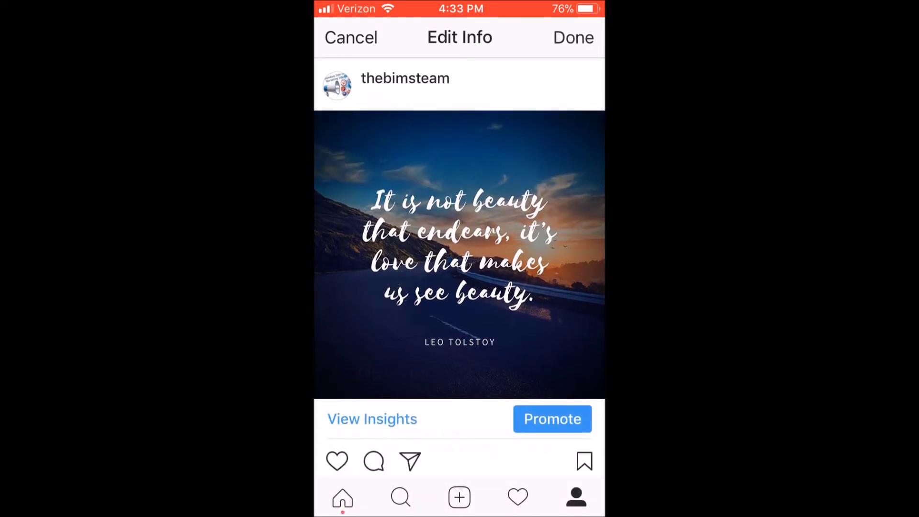
Delete the Leo Tolstoy quote post from the Instagram profile.
{"action": "left_click", "coordinate": [585, 82]}
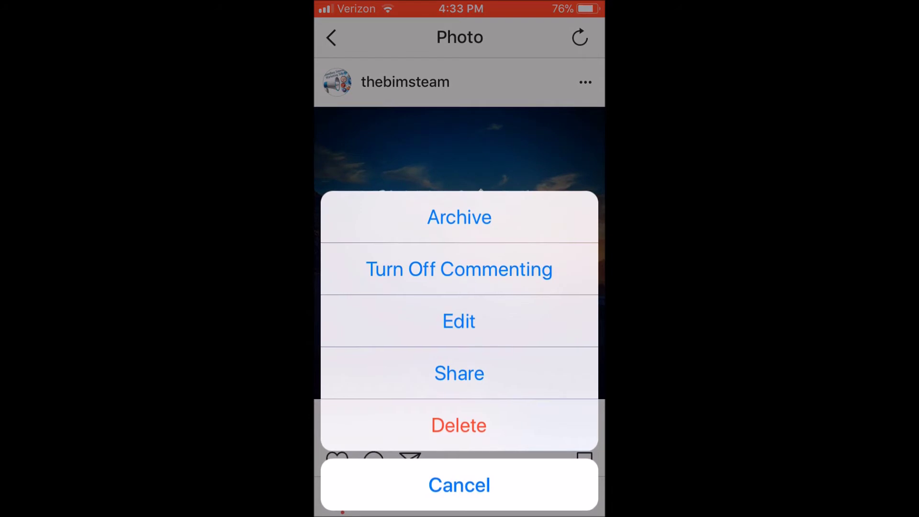
{"action": "left_click", "coordinate": [459, 425]}
{"action": "left_click", "coordinate": [521, 288]}
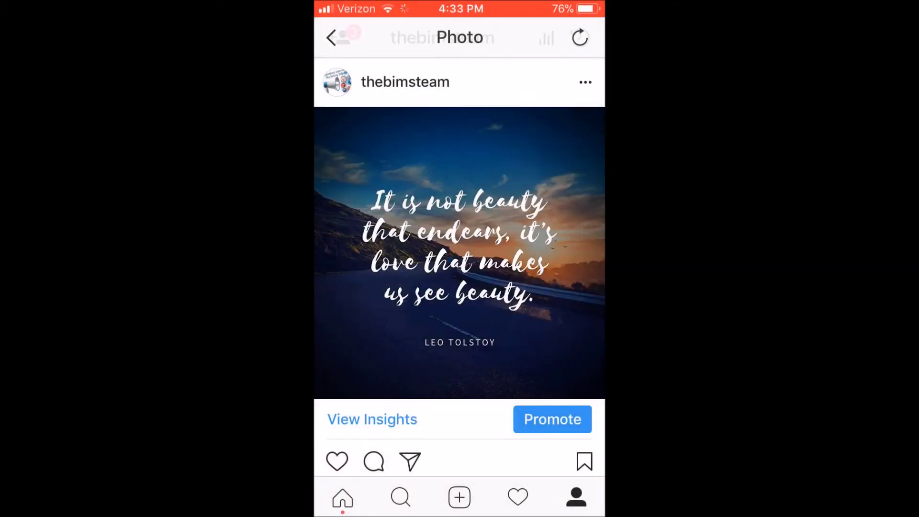